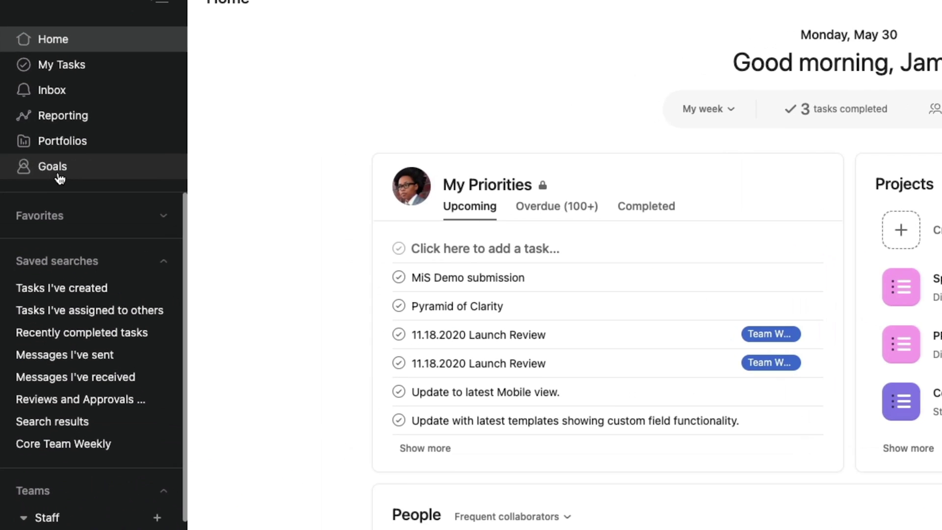
# Go to the Company goals page and start adding a new company goal
pyautogui.click(39, 158)
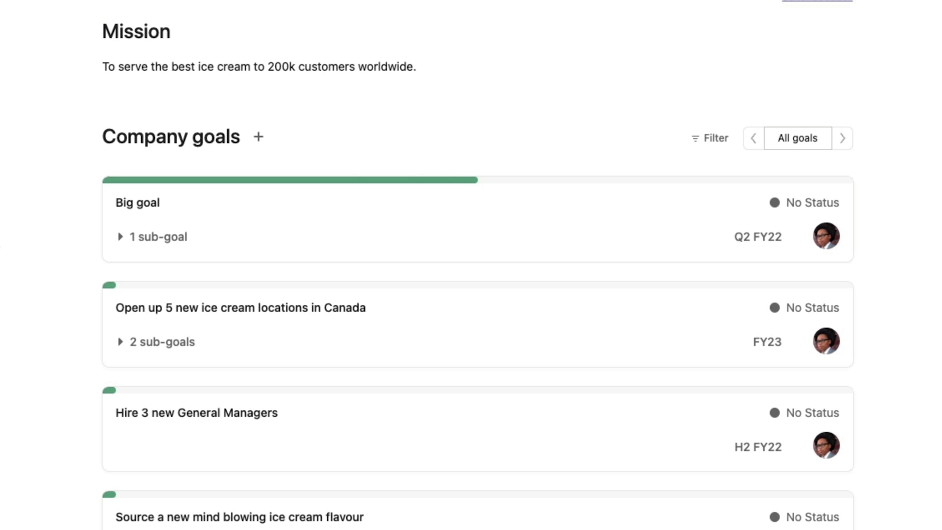
pyautogui.click(258, 136)
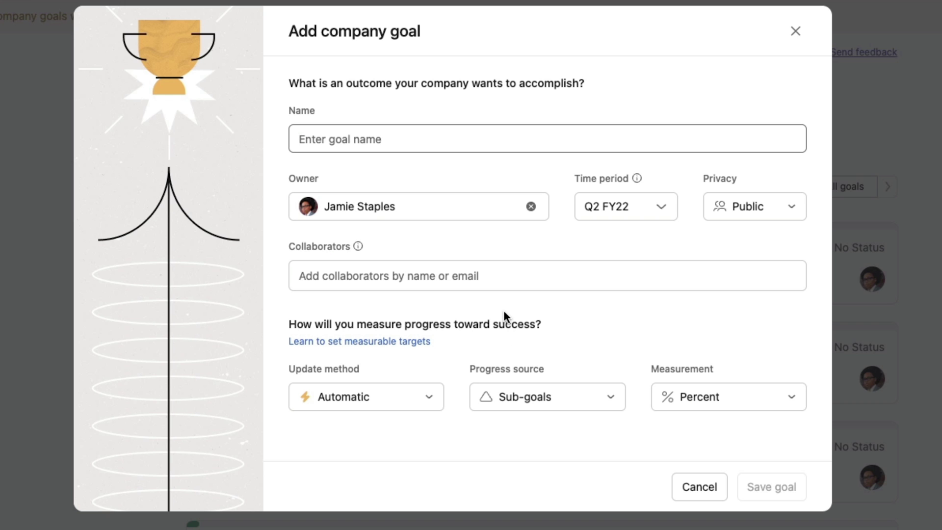
# Save public goal 'Goal 1' for Q2 FY22, with progress automatic from sub-goals in percent
pyautogui.write('Goal 1')
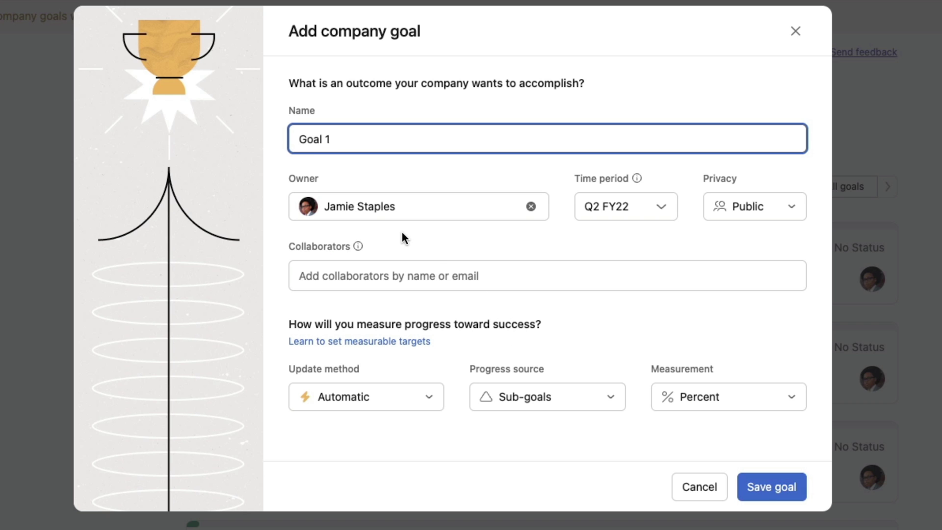
pyautogui.click(621, 209)
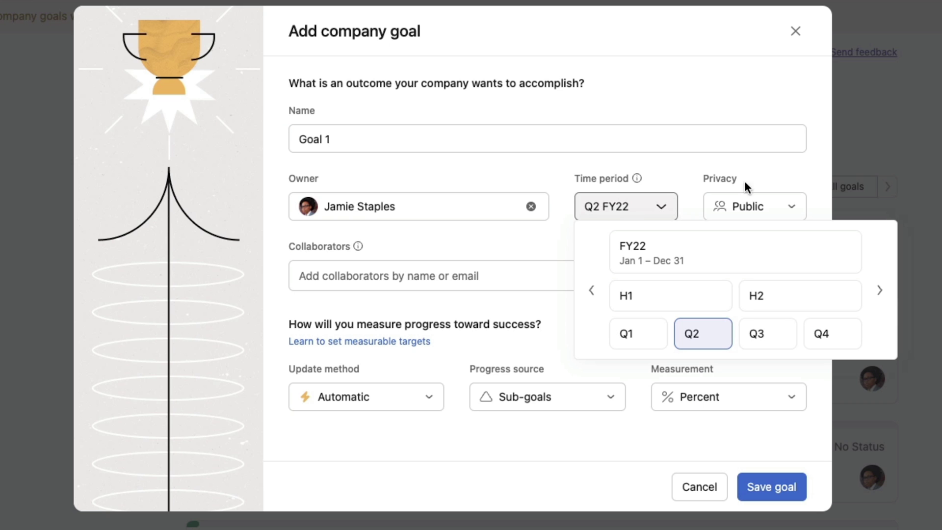
pyautogui.click(791, 165)
pyautogui.click(773, 211)
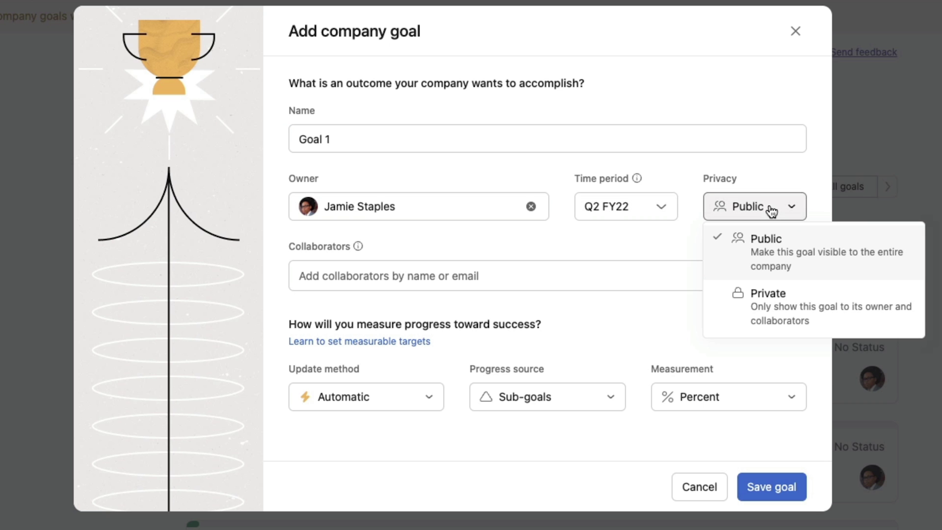
pyautogui.click(818, 175)
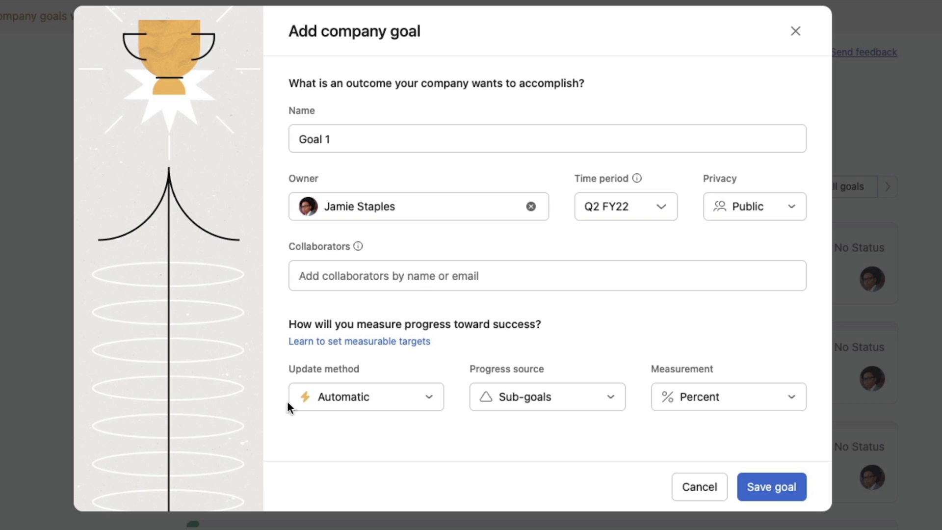
pyautogui.click(332, 400)
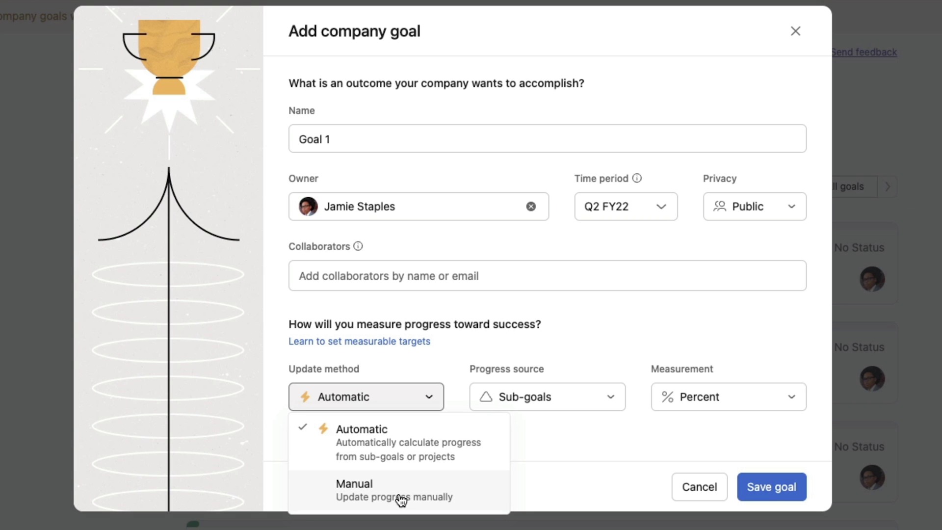
pyautogui.click(540, 470)
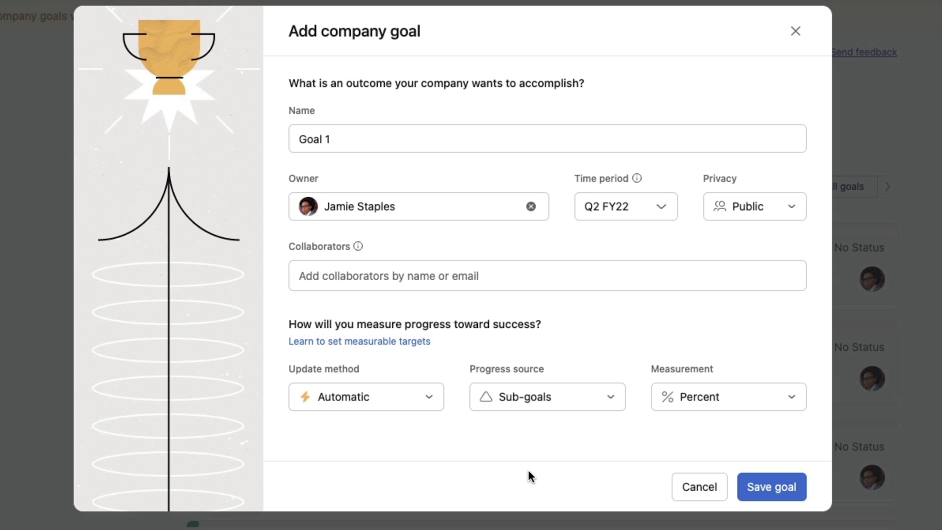
pyautogui.click(510, 406)
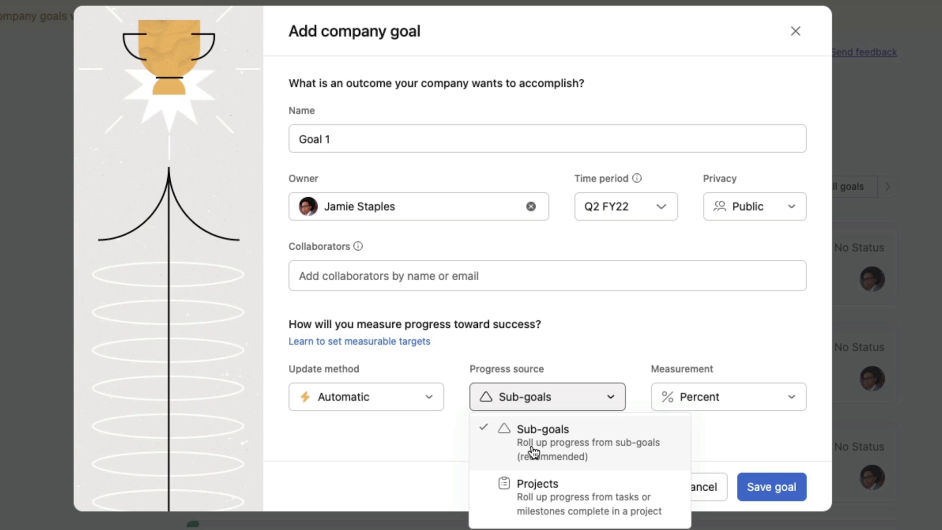
pyautogui.click(427, 444)
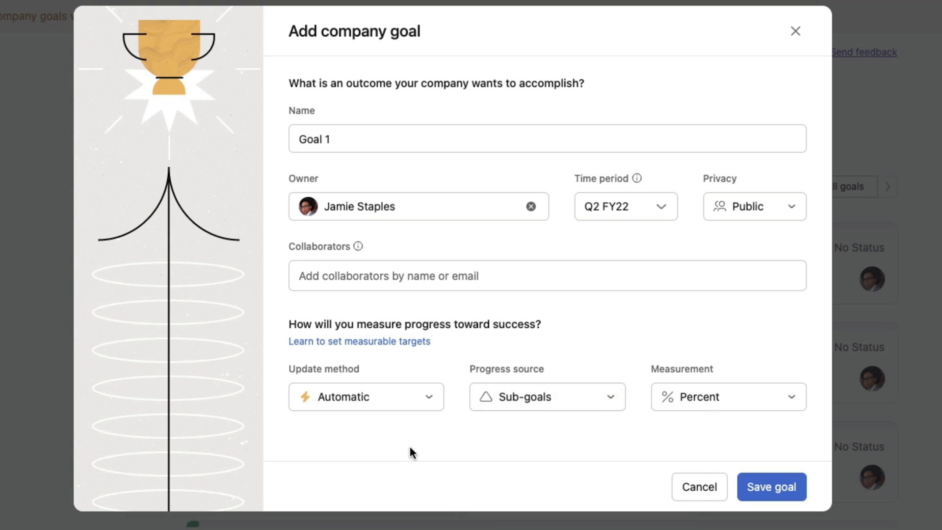
pyautogui.click(711, 409)
pyautogui.click(568, 444)
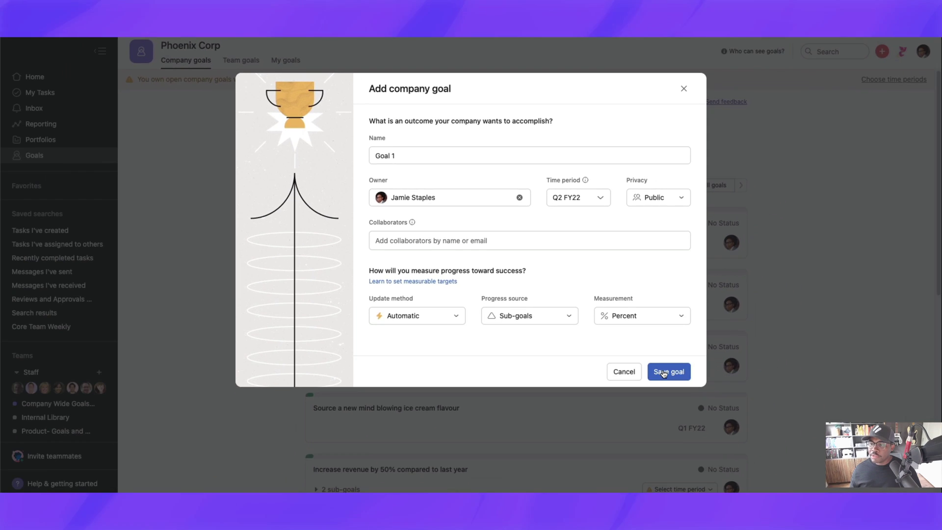
pyautogui.click(664, 373)
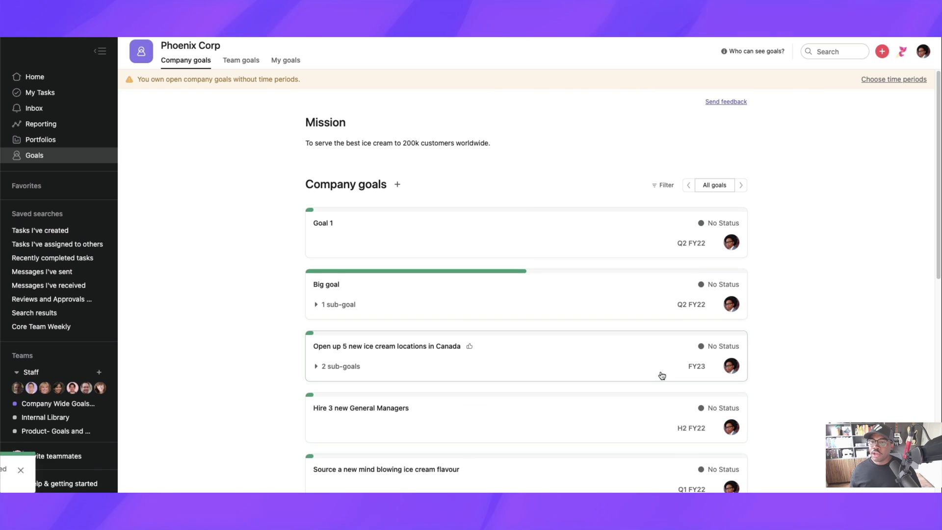
# Add 'Sub goal 1' under Goal 1, tracking progress automatically from projects by tasks complete
pyautogui.click(494, 239)
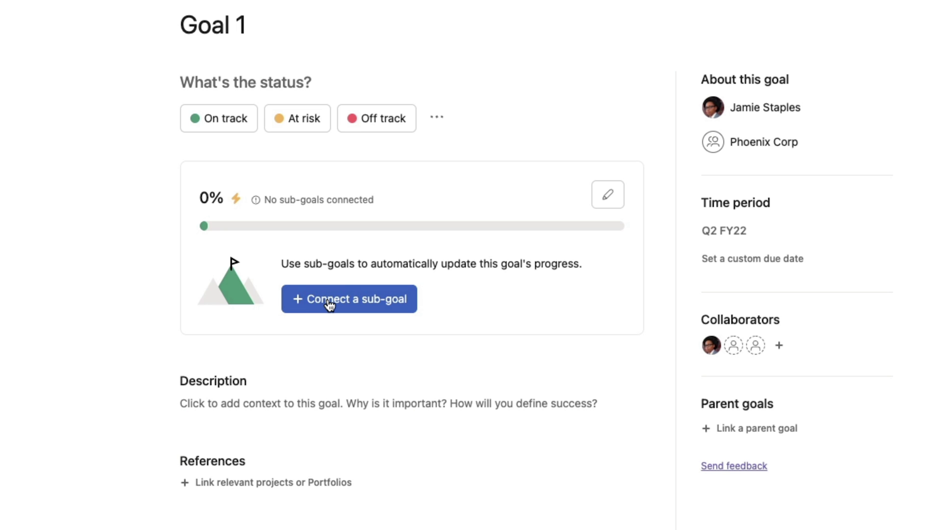
pyautogui.click(329, 303)
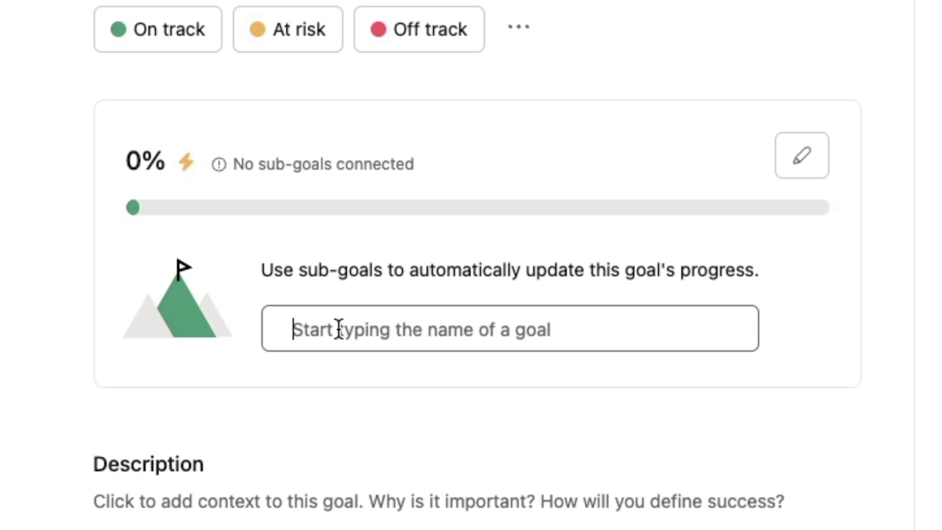
pyautogui.write('Sub goal 1')
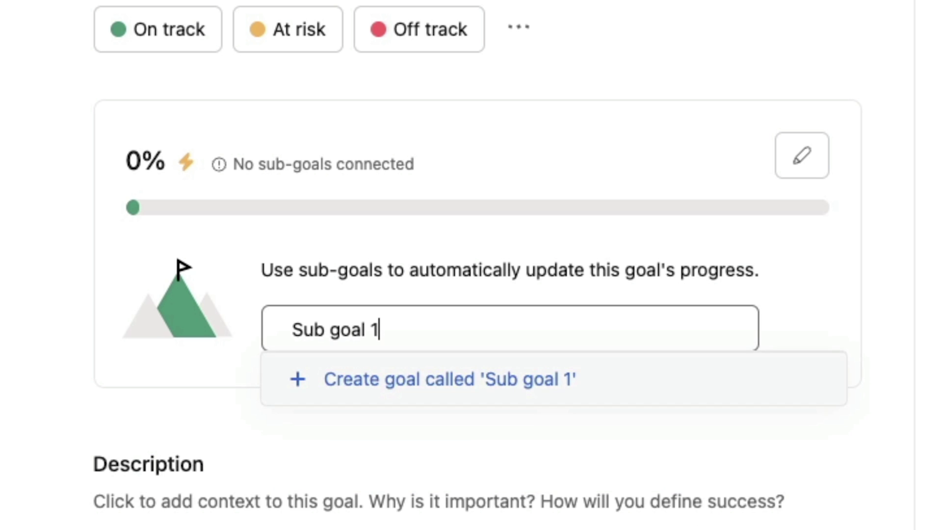
pyautogui.press('Return')
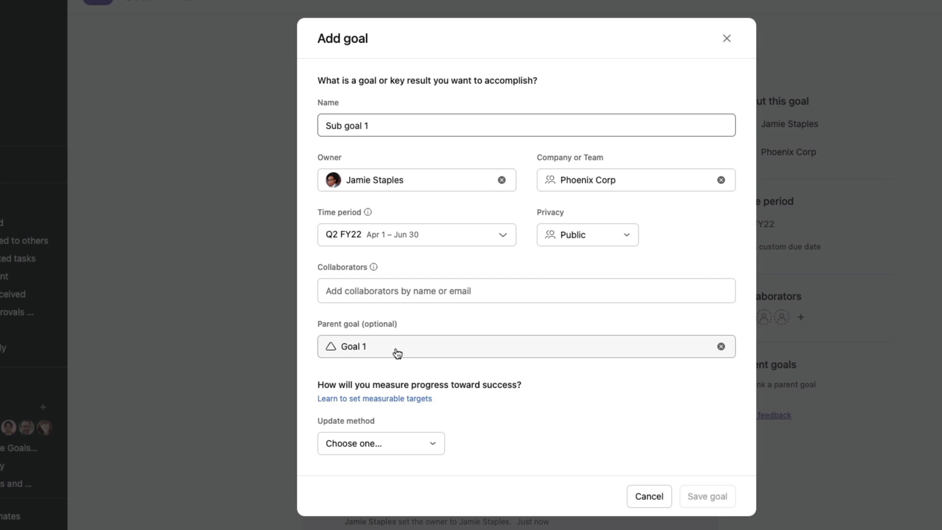
pyautogui.click(407, 447)
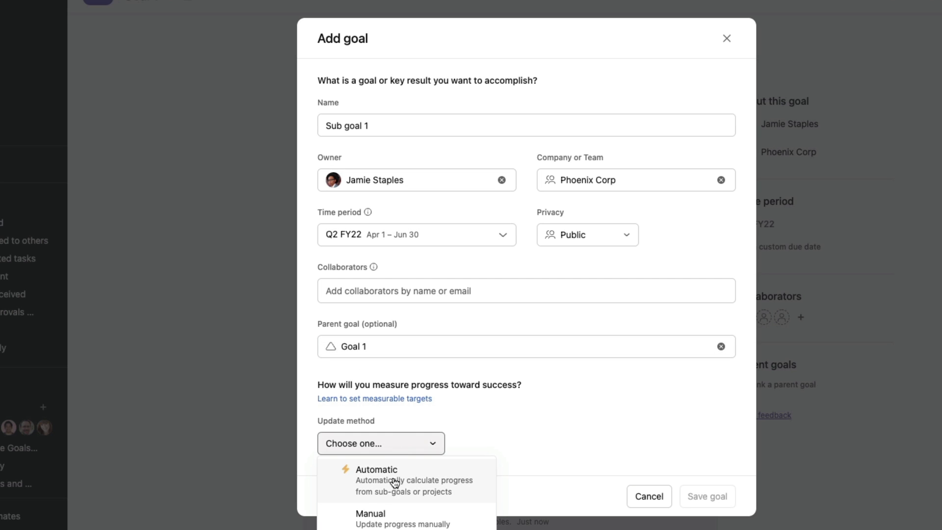
pyautogui.click(395, 482)
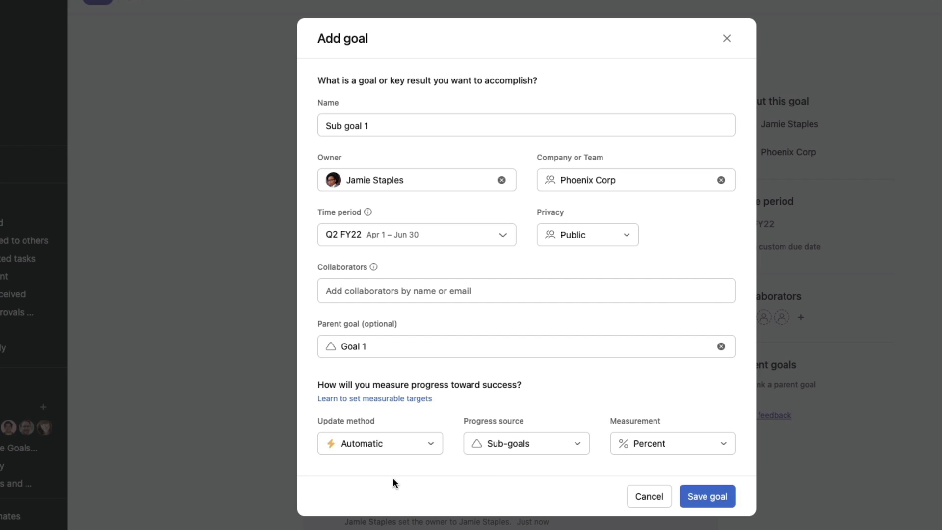
pyautogui.click(528, 447)
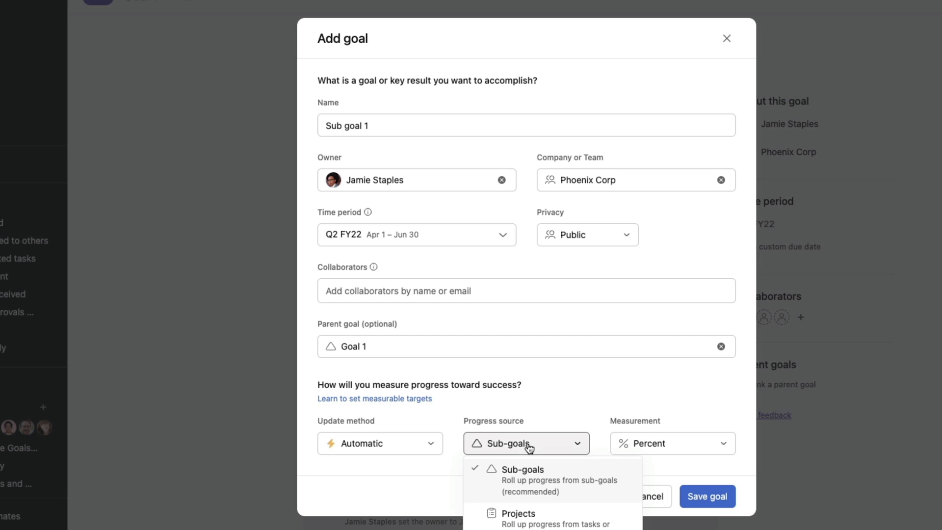
pyautogui.click(540, 519)
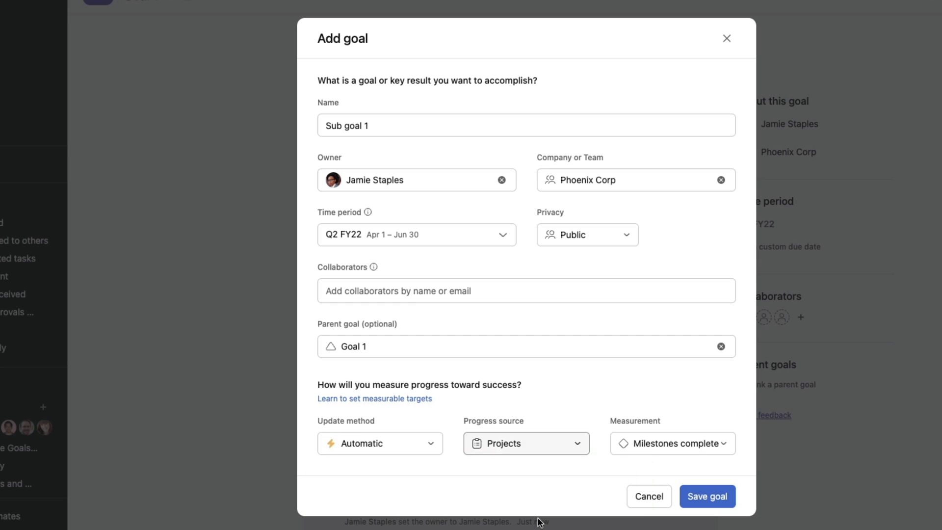
pyautogui.click(677, 448)
pyautogui.click(671, 510)
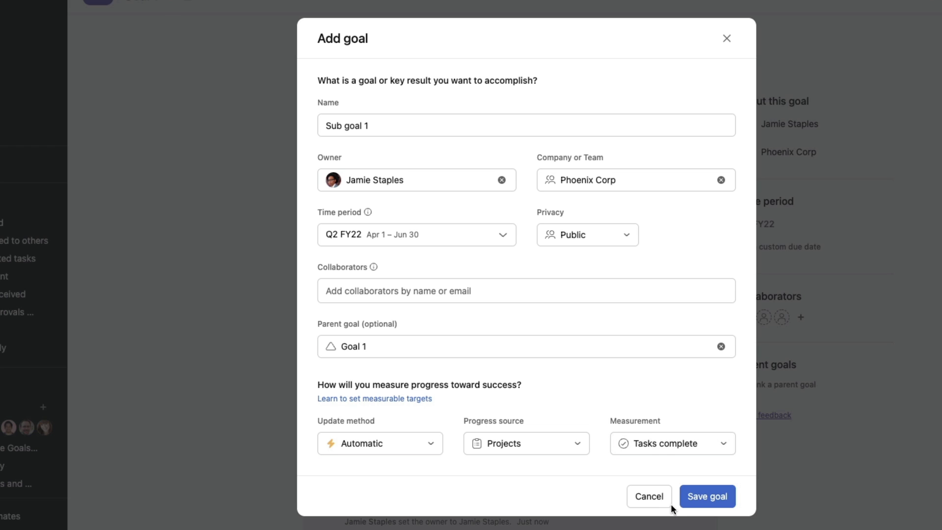
pyautogui.click(697, 497)
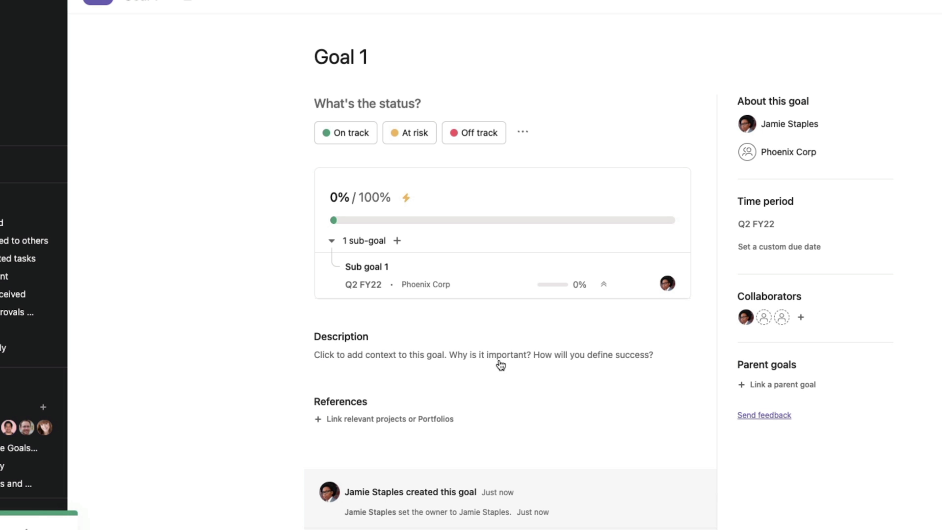
# Link the On Tour: Sydney Event project to Sub goal 1, bringing its progress to 11%
pyautogui.click(483, 274)
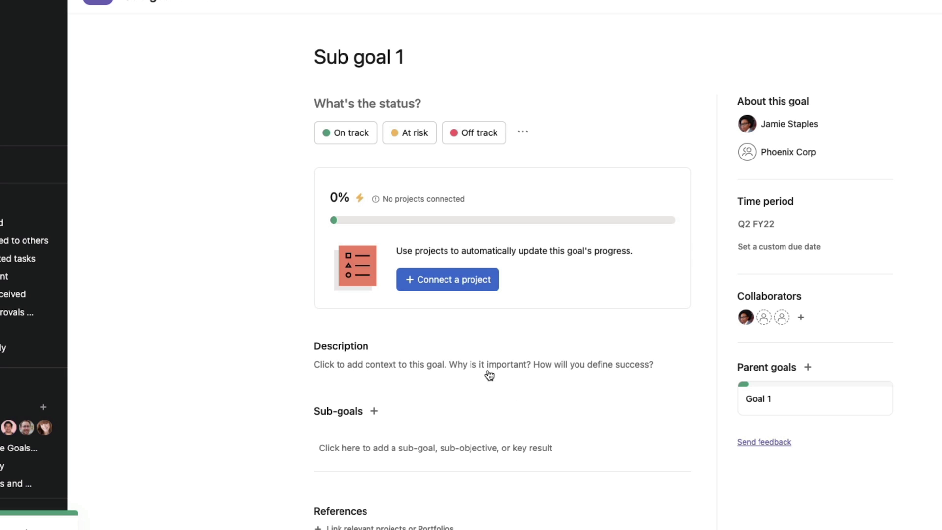
pyautogui.click(450, 279)
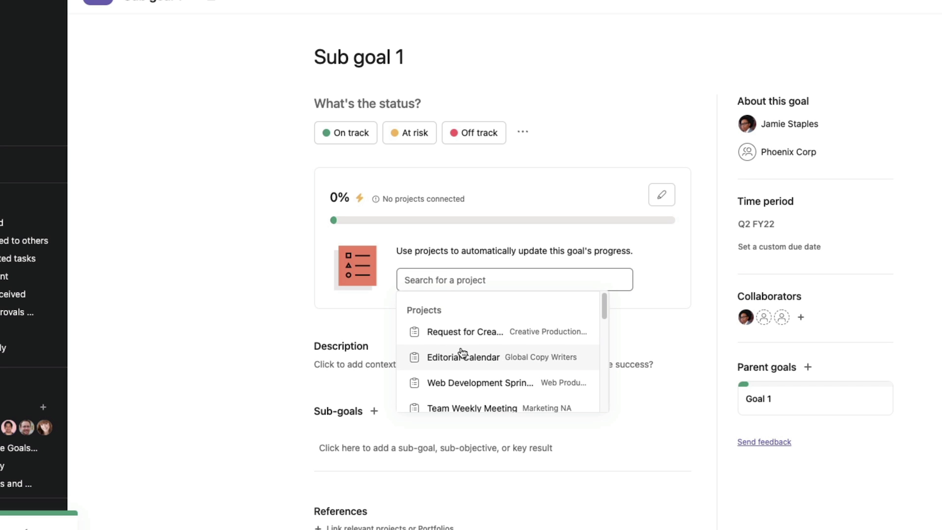
pyautogui.scroll(-5, 460, 349)
pyautogui.click(458, 372)
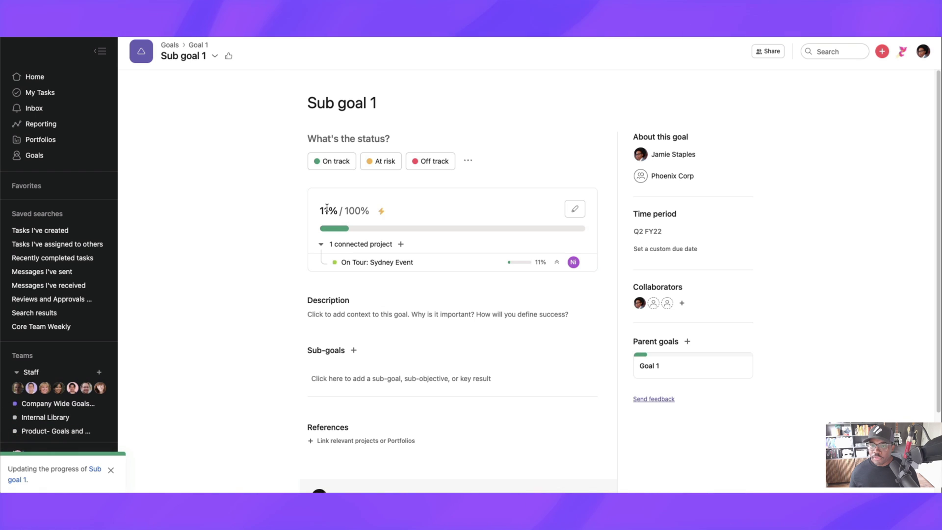
# In the Sydney Event list, complete Event brief, Budget overview and venue/staffing plan, showing all tasks
pyautogui.click(358, 263)
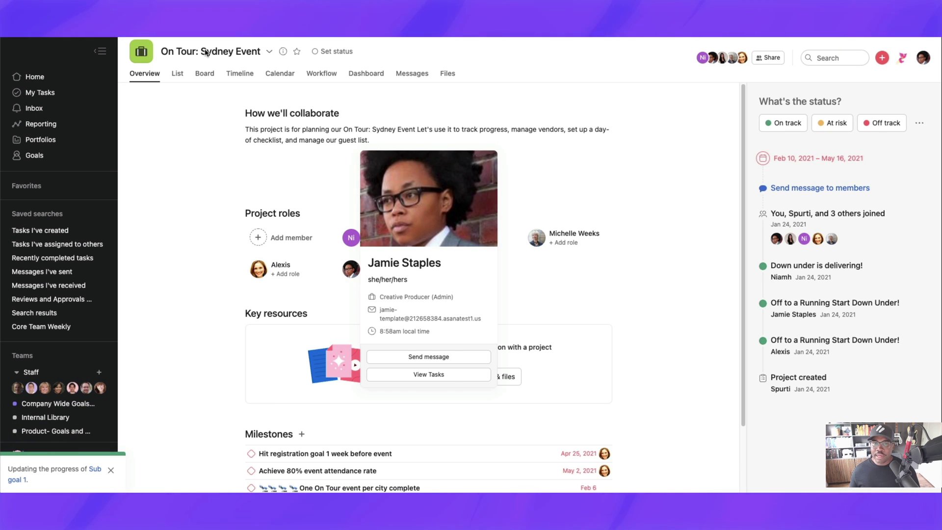
pyautogui.click(177, 74)
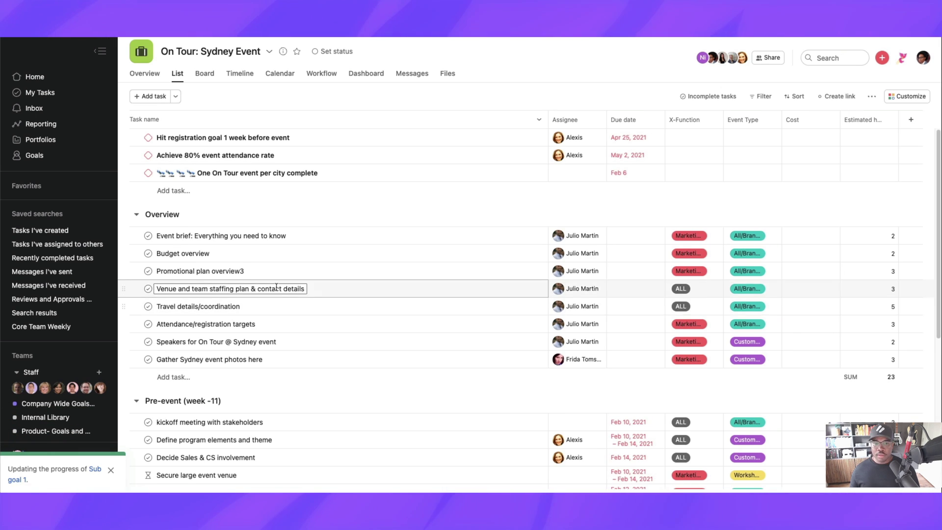
pyautogui.click(147, 236)
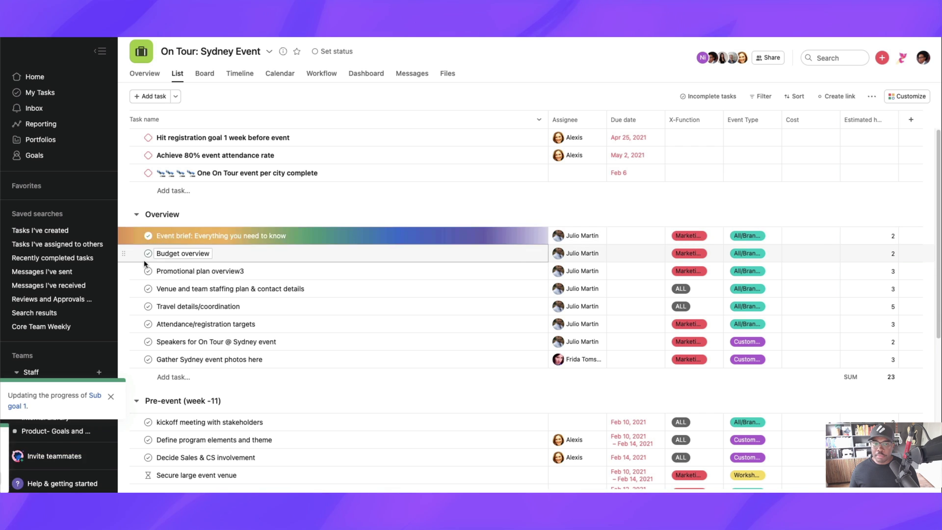
pyautogui.click(148, 235)
pyautogui.click(148, 271)
pyautogui.click(712, 99)
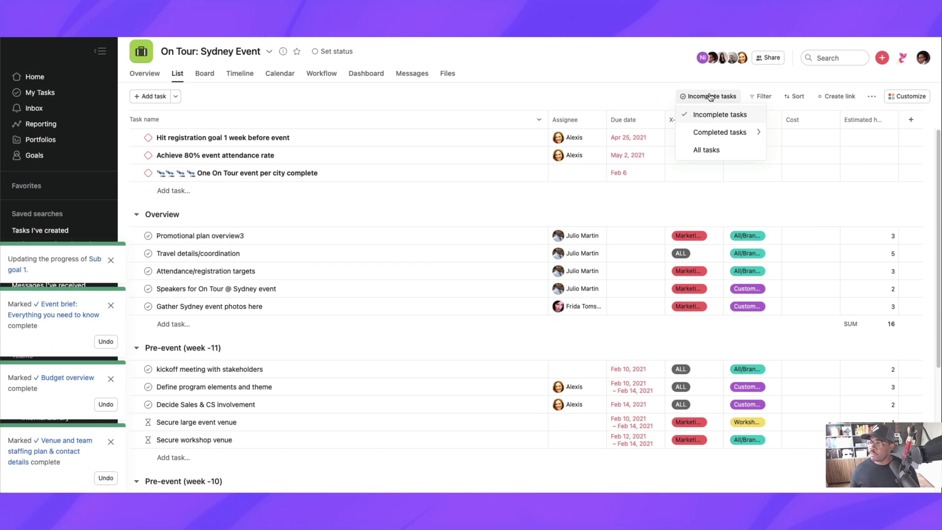
pyautogui.click(705, 147)
# Complete Speakers, Travel details, kickoff, program elements and Sales & CS tasks, then view Sub goal 1
pyautogui.scroll(-5, 177, 314)
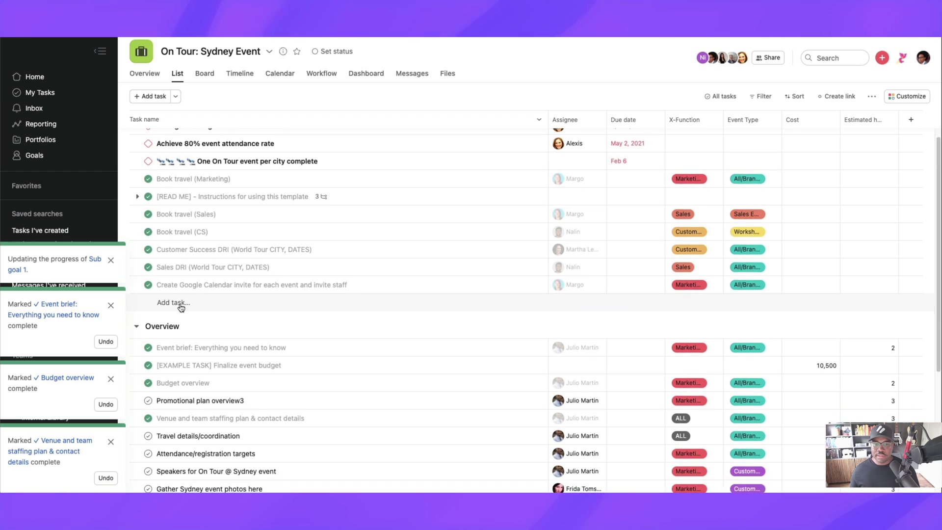
pyautogui.click(148, 281)
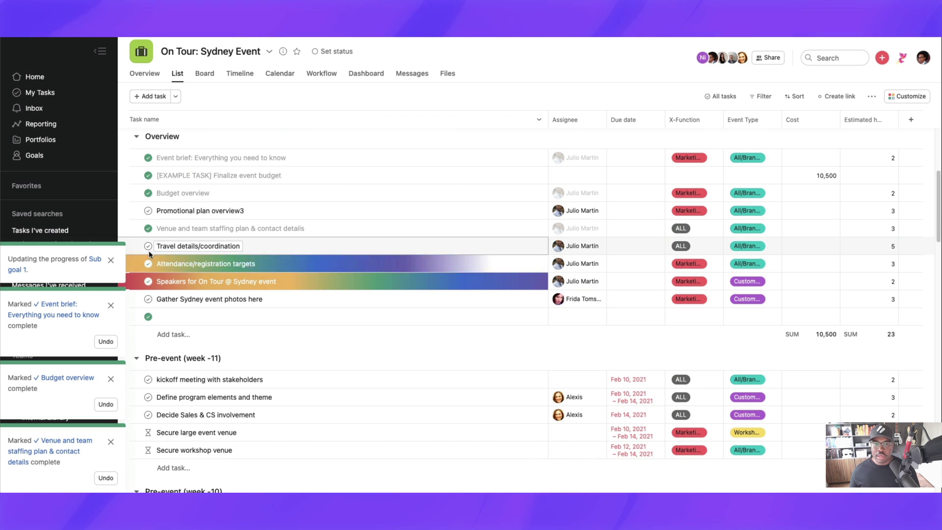
pyautogui.click(148, 247)
pyautogui.click(148, 379)
pyautogui.click(148, 398)
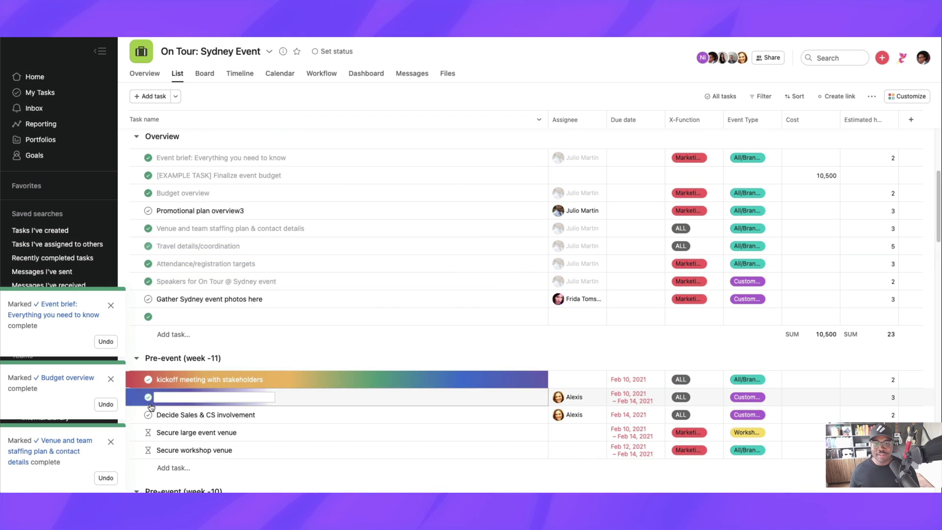
pyautogui.click(148, 414)
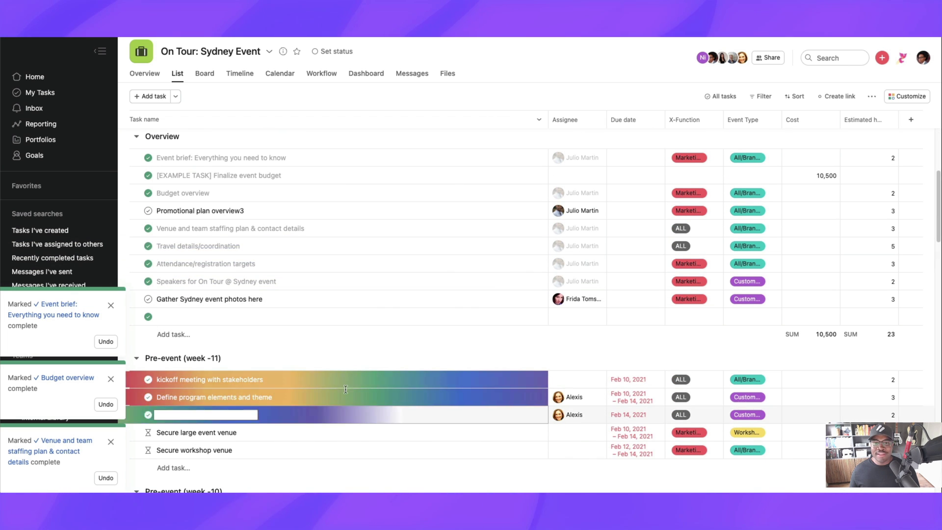
pyautogui.click(17, 39)
pyautogui.click(17, 40)
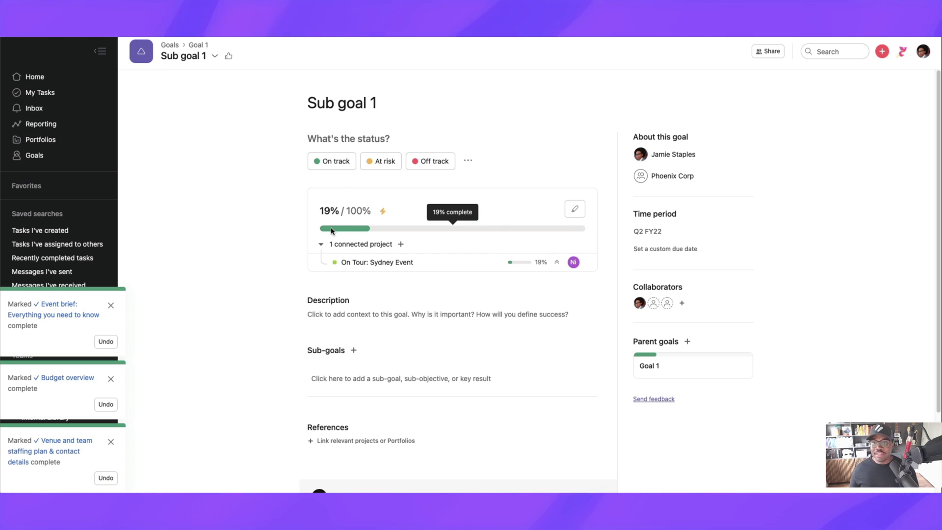
# Complete the promotional plan, event photos, large event and workshop venue, and swag quantity tasks
pyautogui.click(370, 264)
pyautogui.scroll(-2, 211, 343)
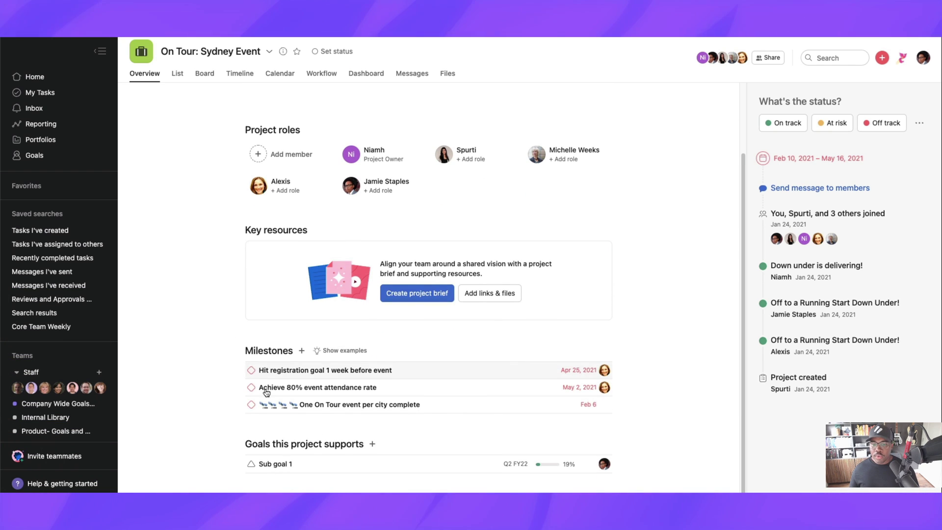
pyautogui.click(177, 73)
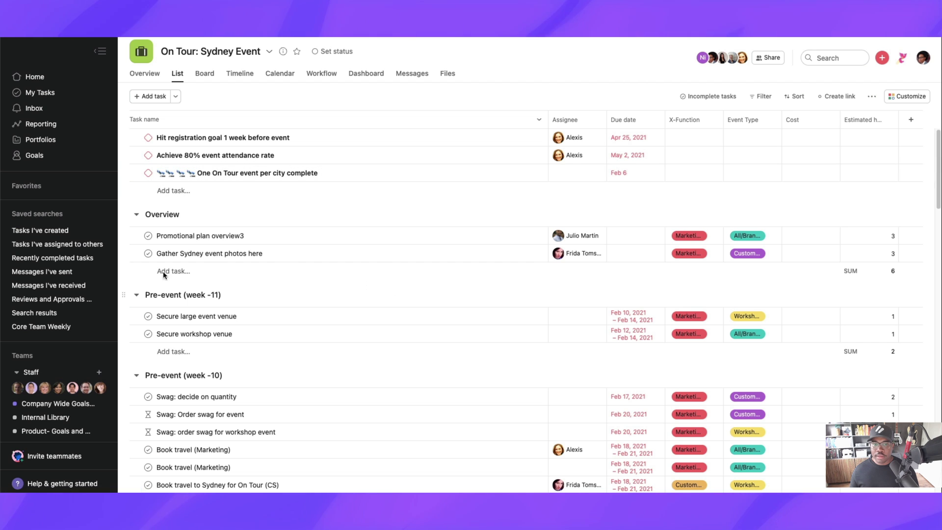
pyautogui.click(148, 236)
pyautogui.click(148, 236)
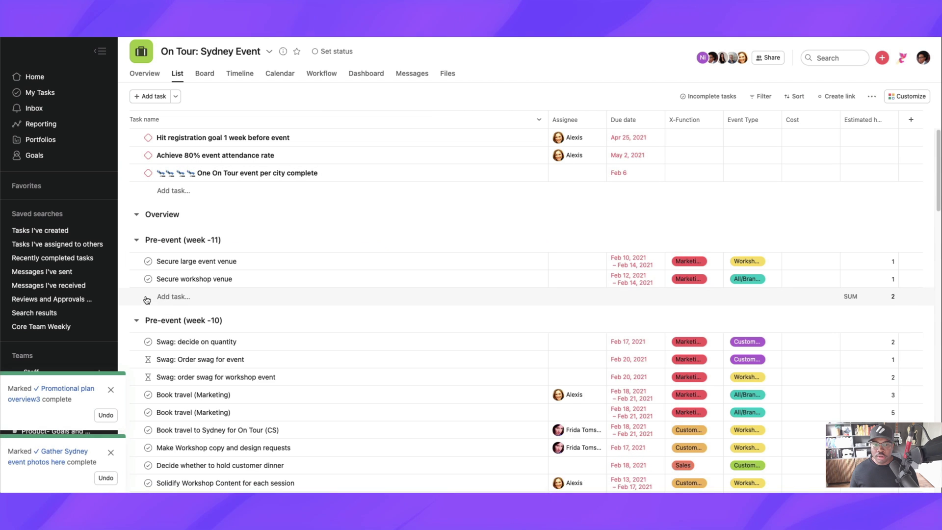
pyautogui.click(146, 299)
pyautogui.click(147, 261)
pyautogui.click(148, 279)
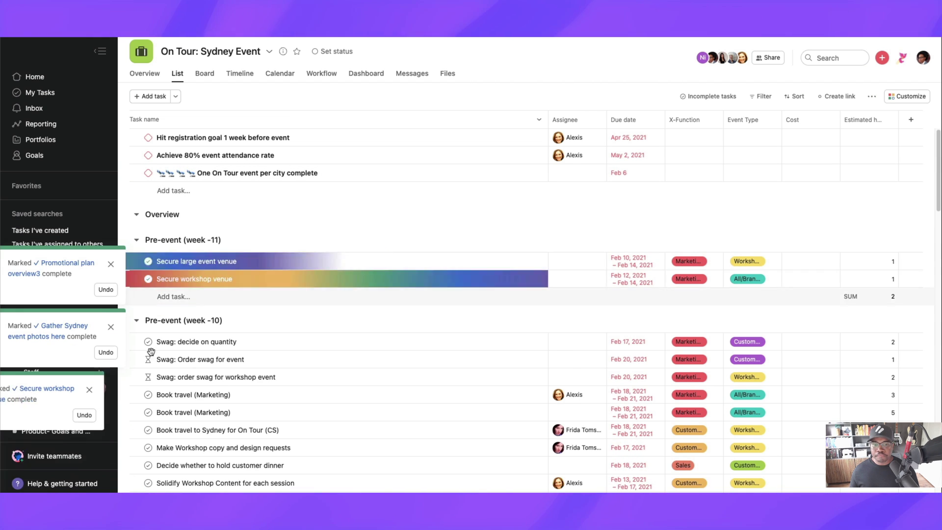
pyautogui.click(148, 286)
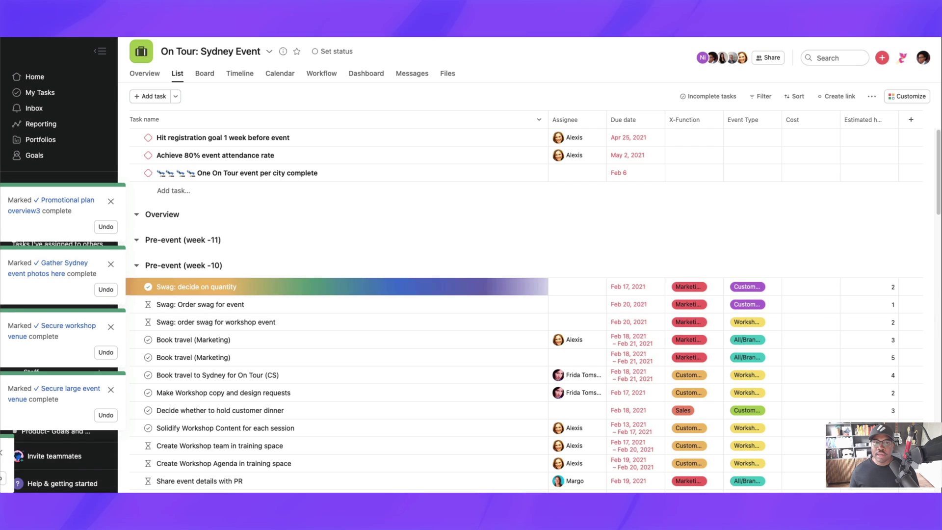
# Check Sub goal 1 and its parent Goal 1, both now at 24% progress
pyautogui.click(144, 73)
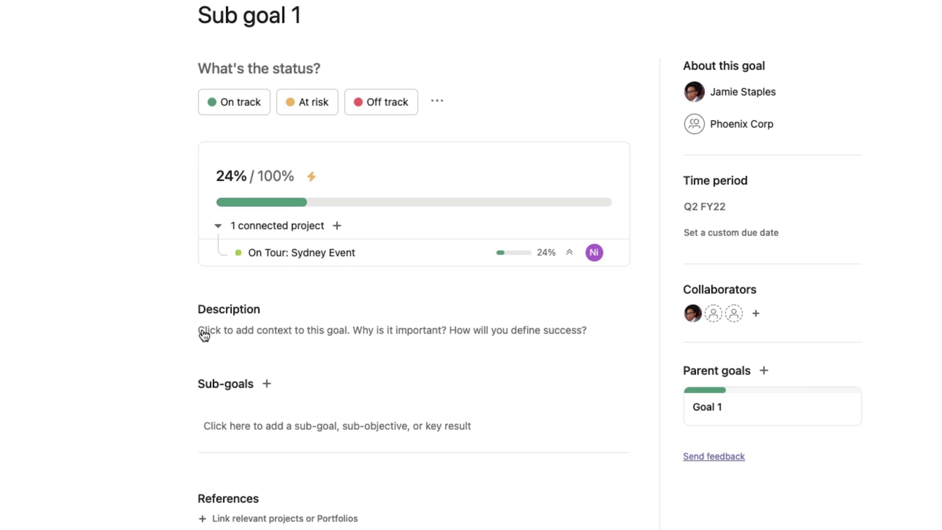
pyautogui.click(302, 13)
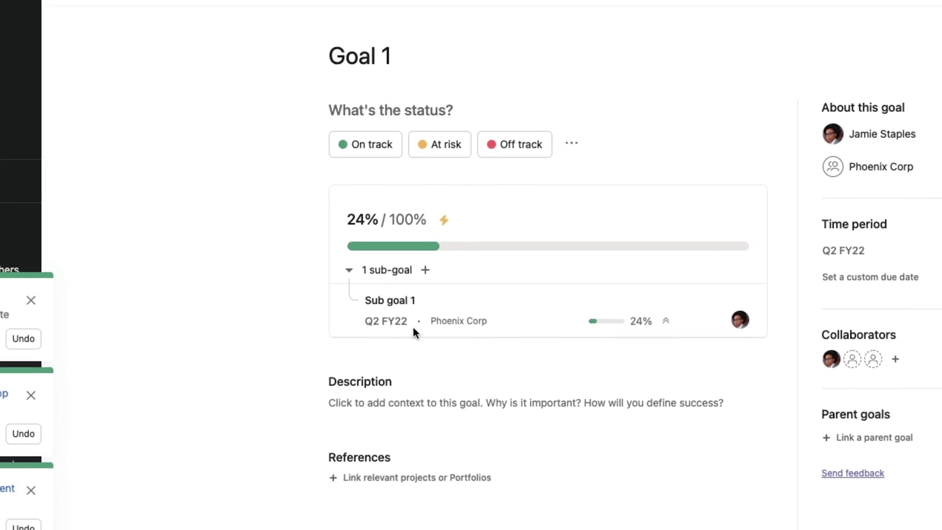
pyautogui.click(549, 374)
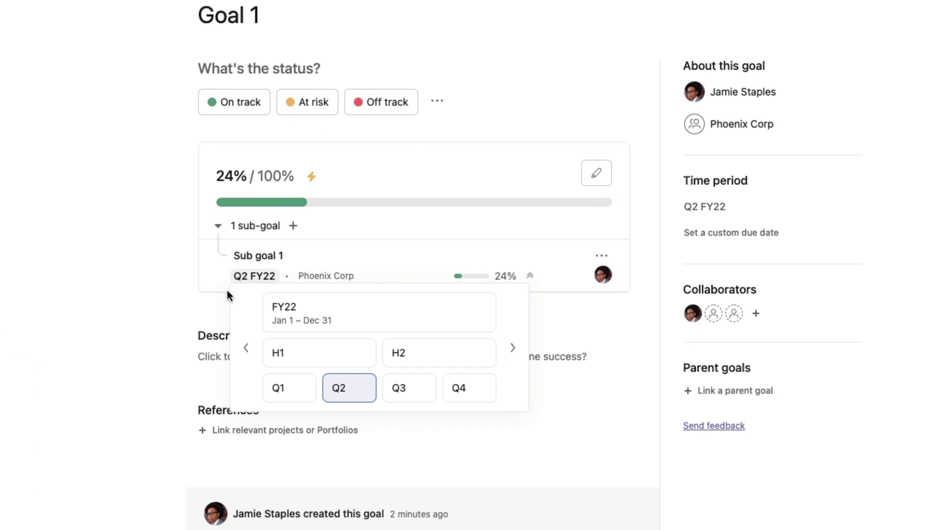
pyautogui.click(294, 258)
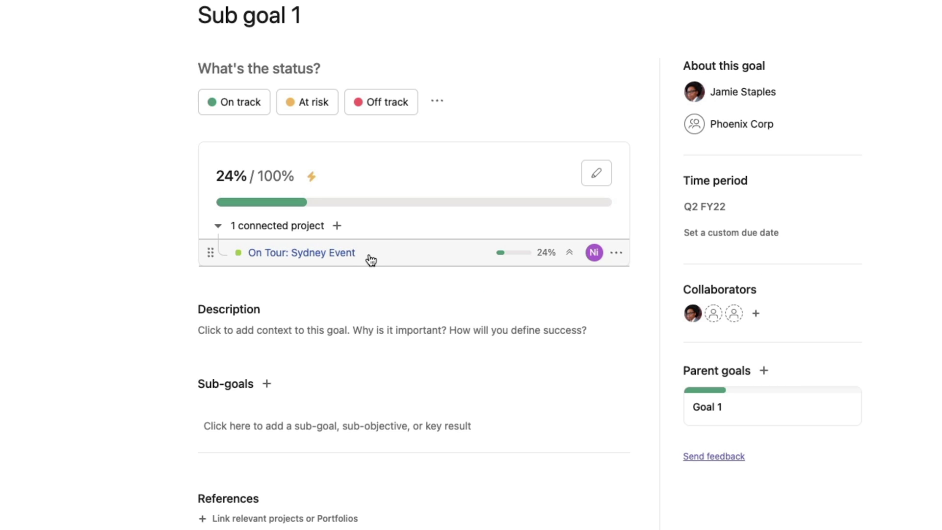
# Begin closing Sub goal 1 with a status update set to On track
pyautogui.click(437, 101)
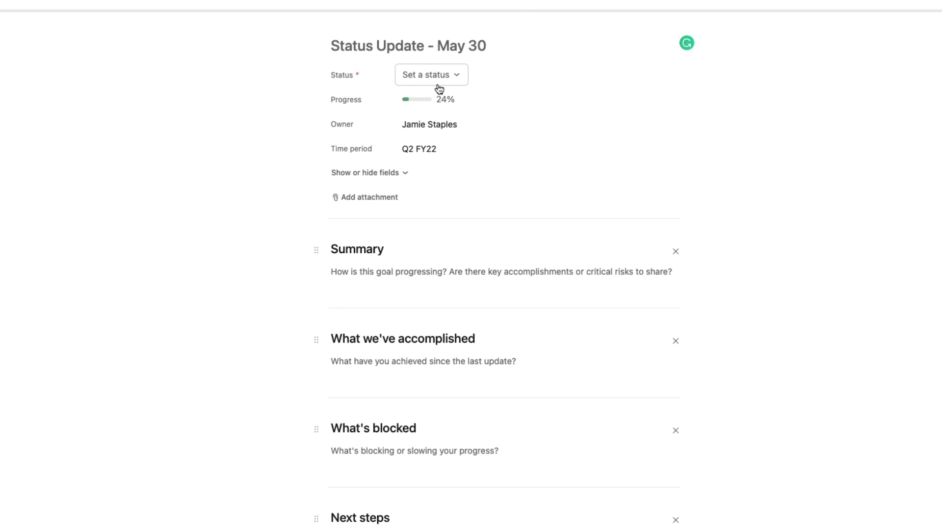
pyautogui.click(436, 85)
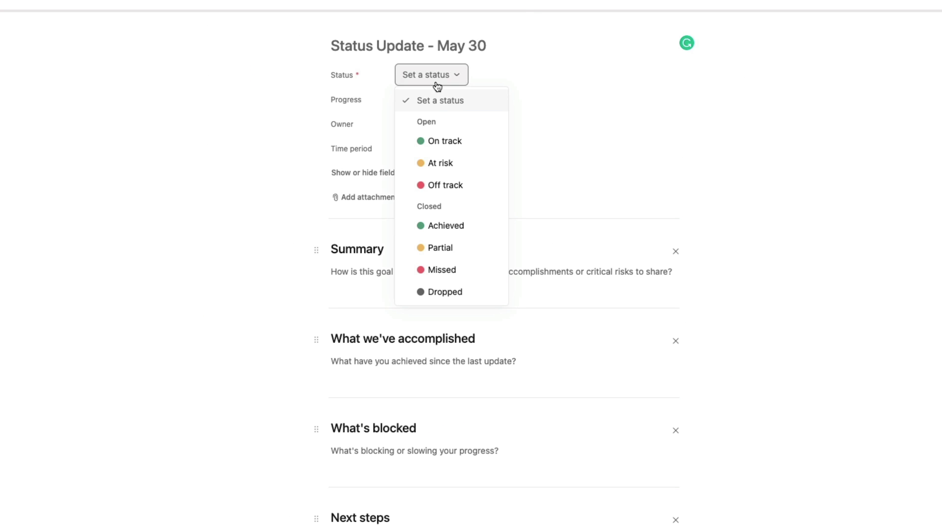
pyautogui.click(458, 142)
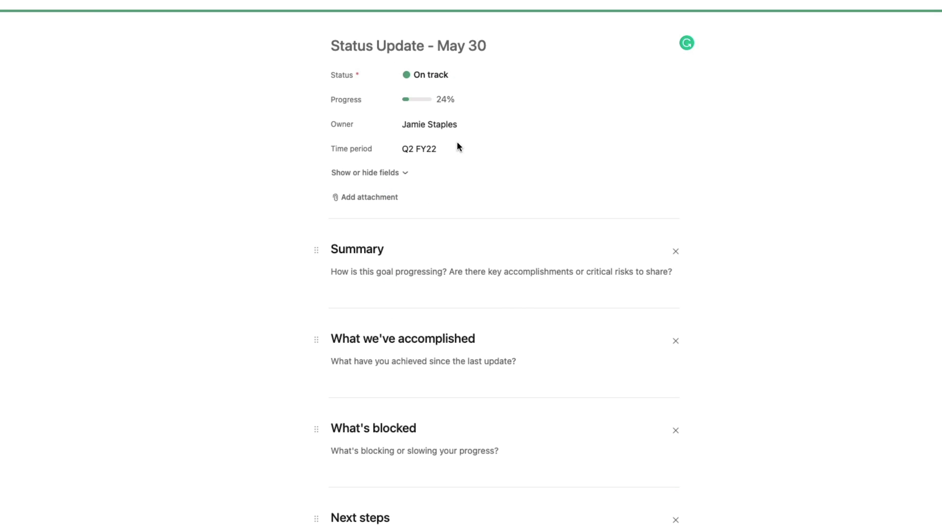
pyautogui.click(425, 77)
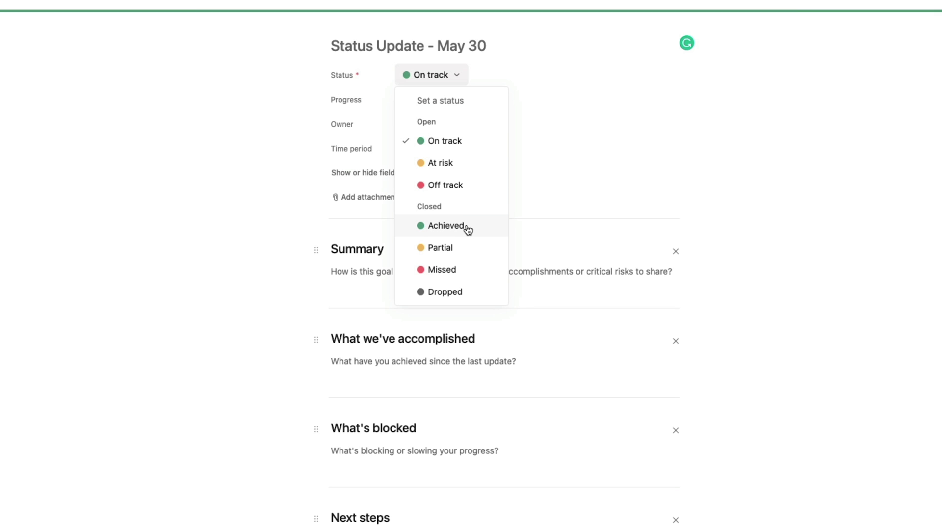
pyautogui.click(251, 176)
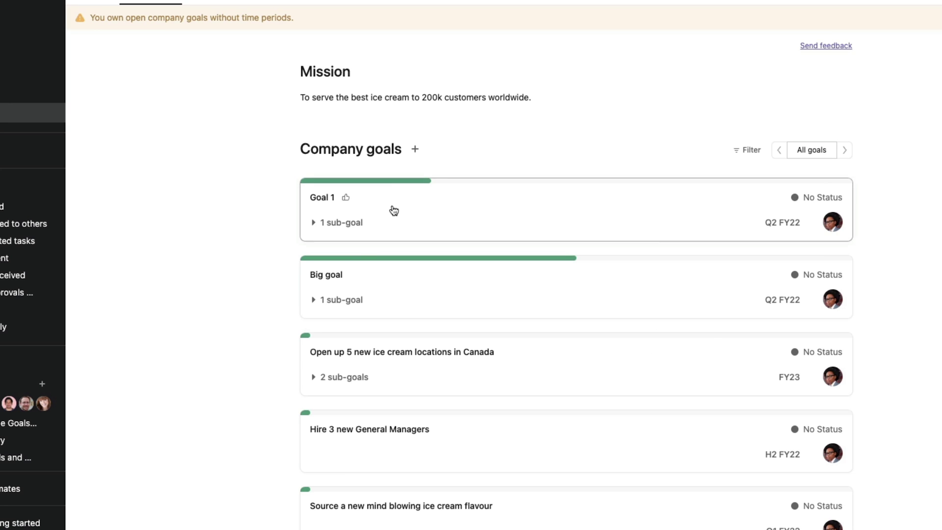
# Like Sub goal 1 on the Goal 1 page and open the account menu for Admin Console
pyautogui.click(391, 207)
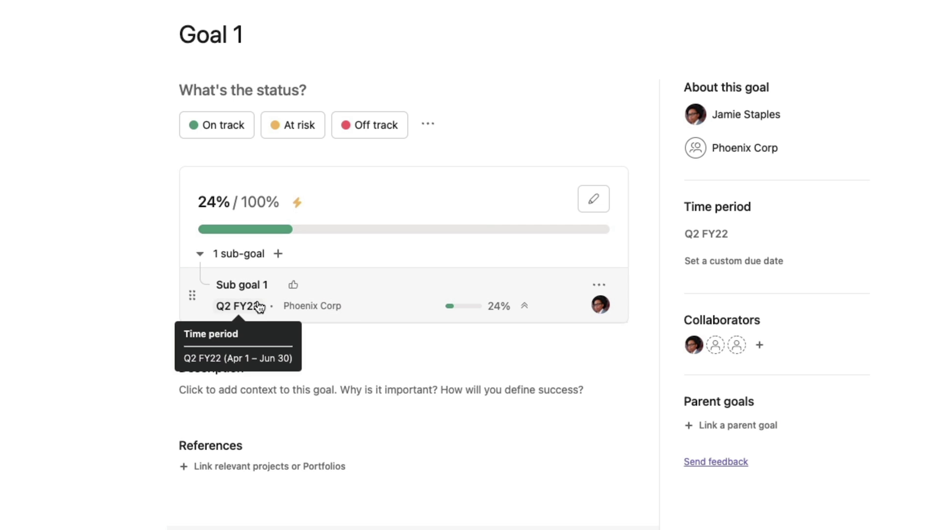
pyautogui.click(293, 286)
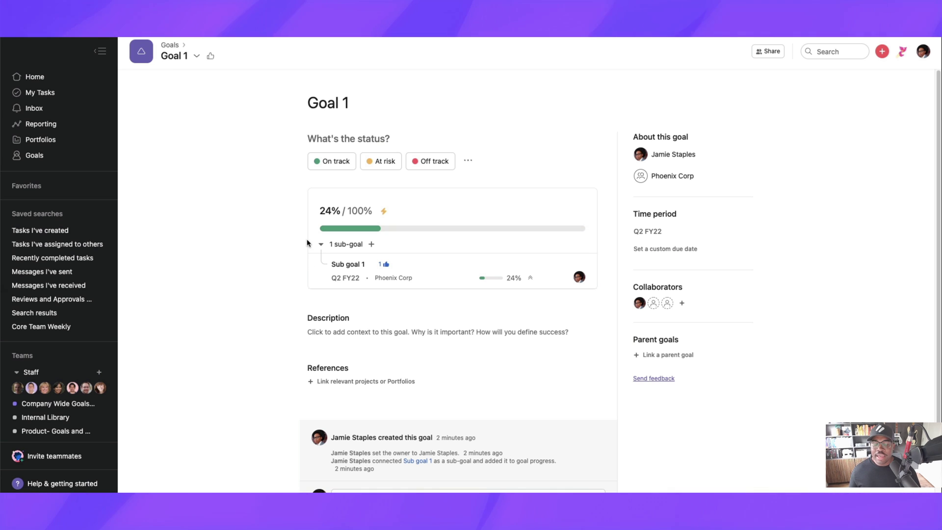
pyautogui.click(923, 52)
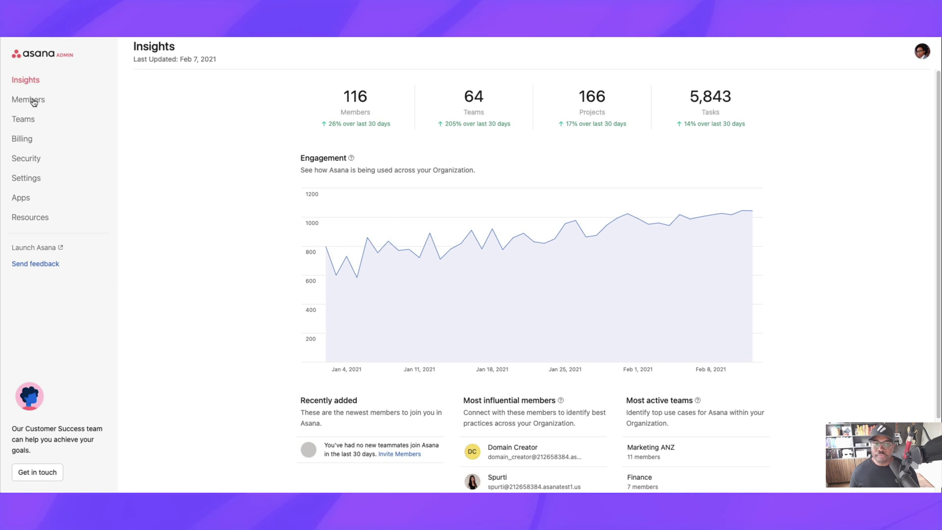
# Show the Security page's authentication options and Admin Controls such as guest invites and team privacy
pyautogui.click(27, 158)
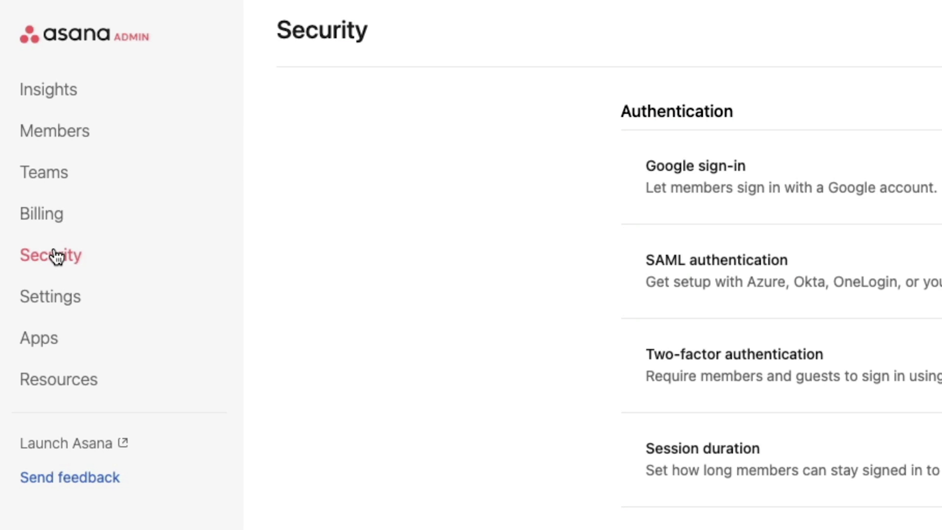
pyautogui.scroll(-10, 712, 393)
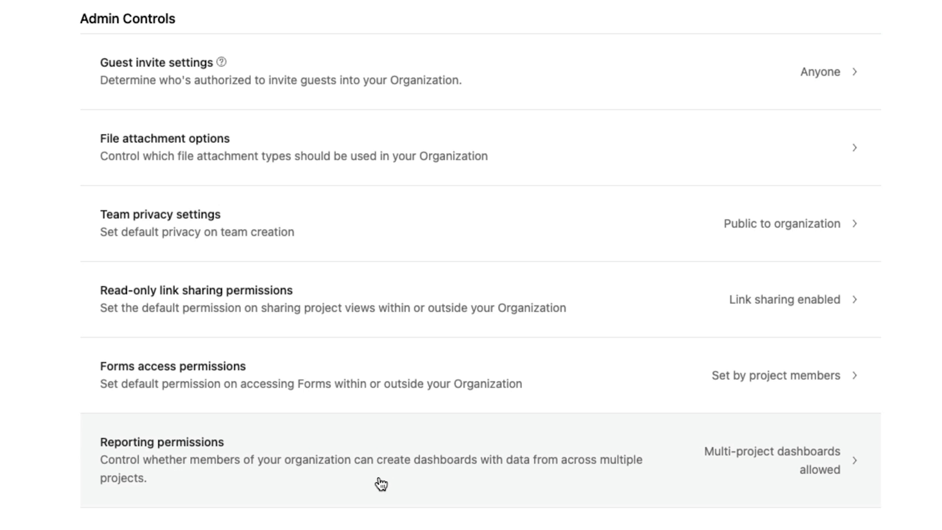
pyautogui.click(838, 464)
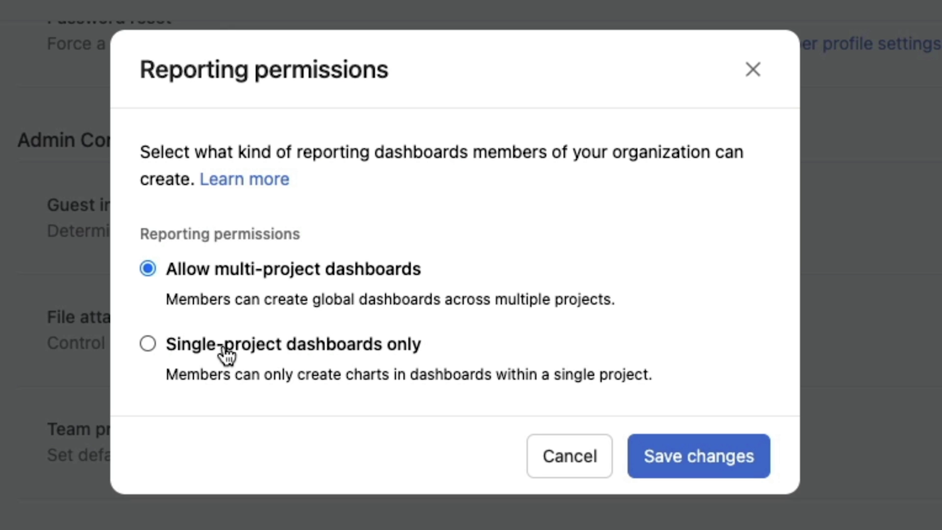
pyautogui.click(226, 354)
pyautogui.click(579, 467)
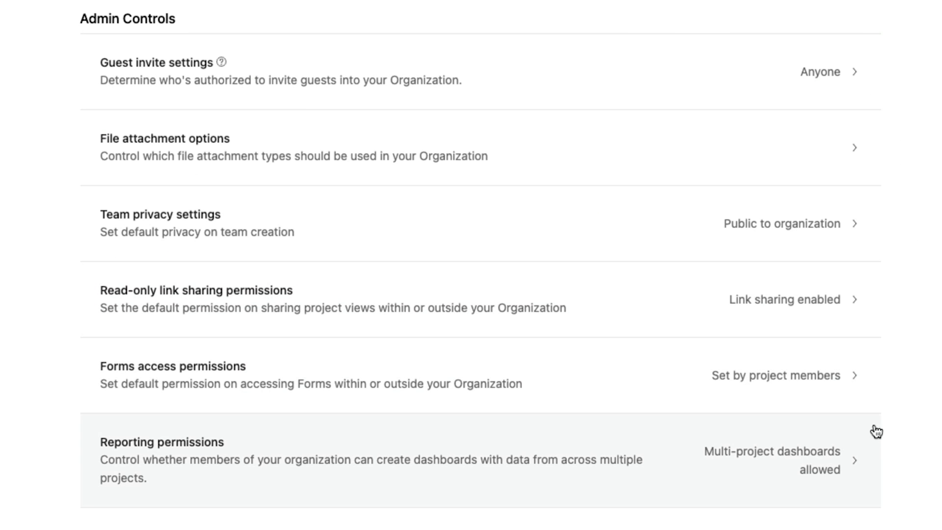
pyautogui.click(839, 376)
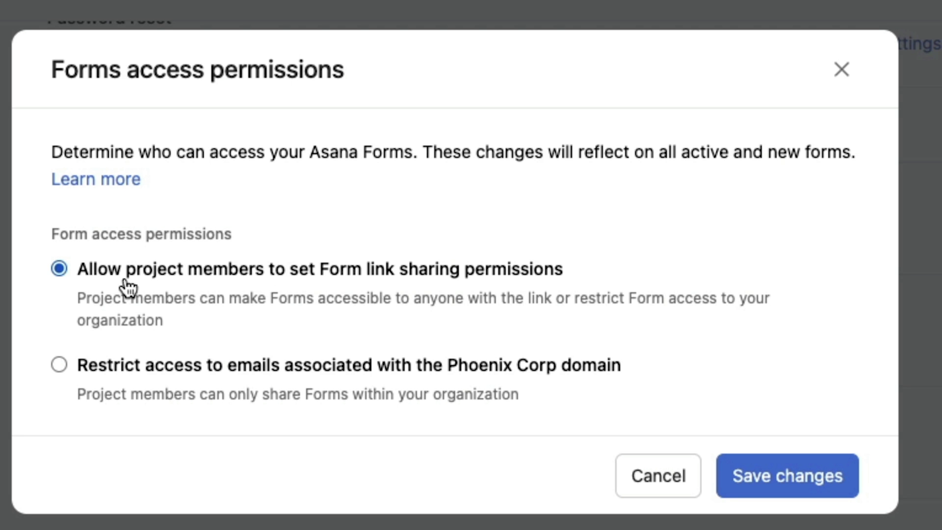
pyautogui.click(740, 482)
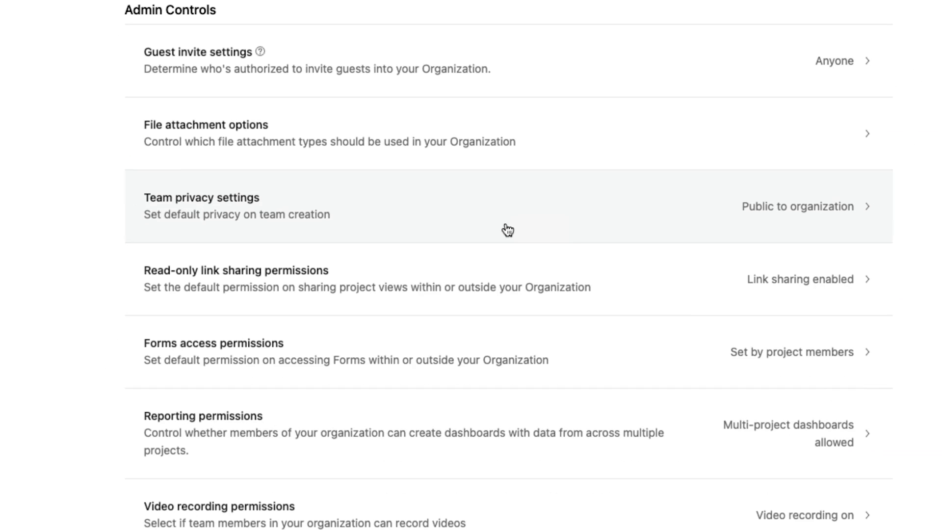
pyautogui.scroll(-2, 429, 371)
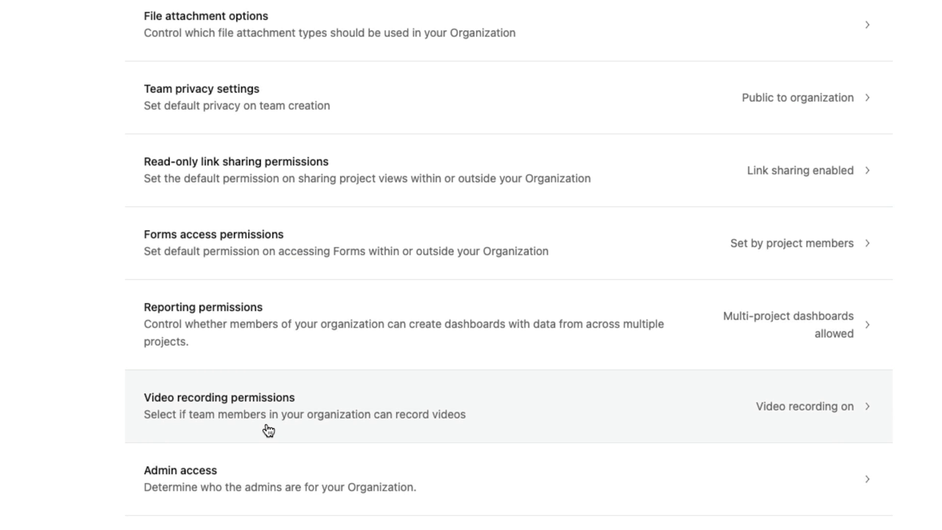
pyautogui.click(840, 407)
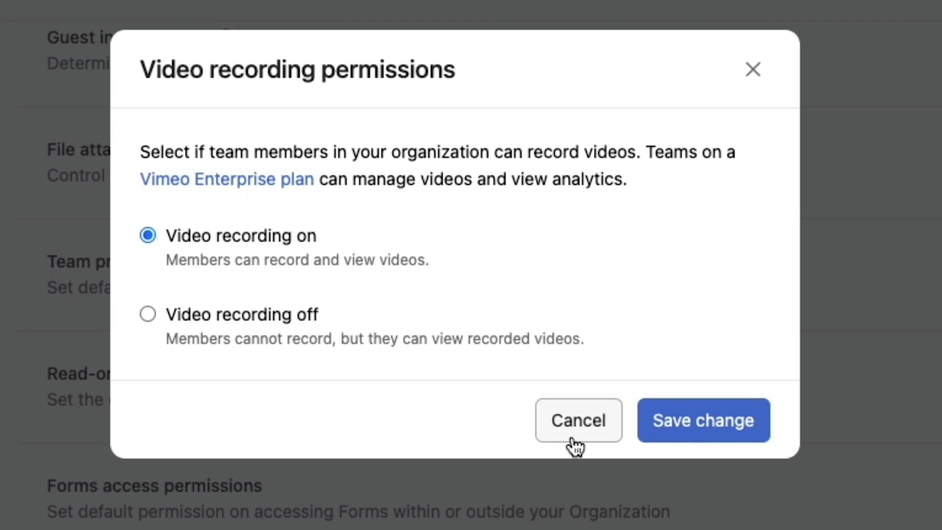
pyautogui.click(576, 444)
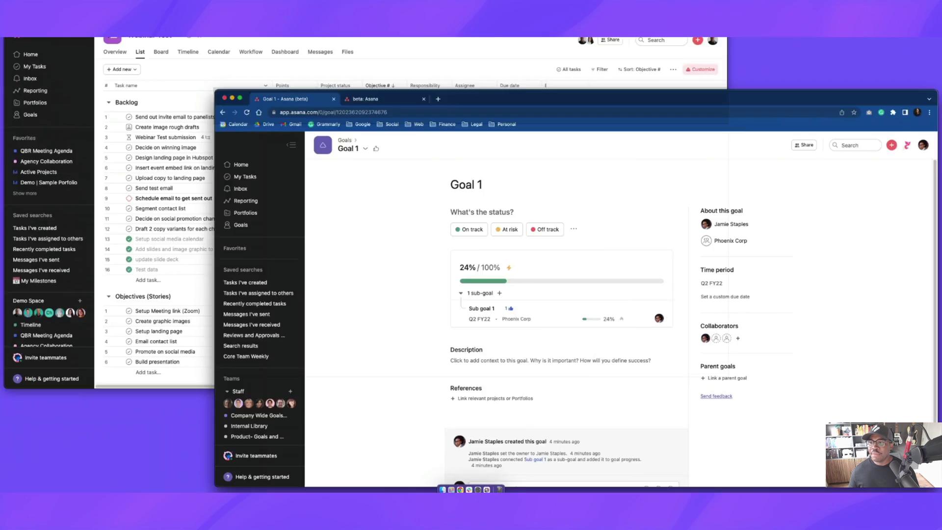
# From Sub goal 1, open On Tour: Sydney Event's Timeline and create a view-only share link
pyautogui.hotkey('ctrl', 'Up')
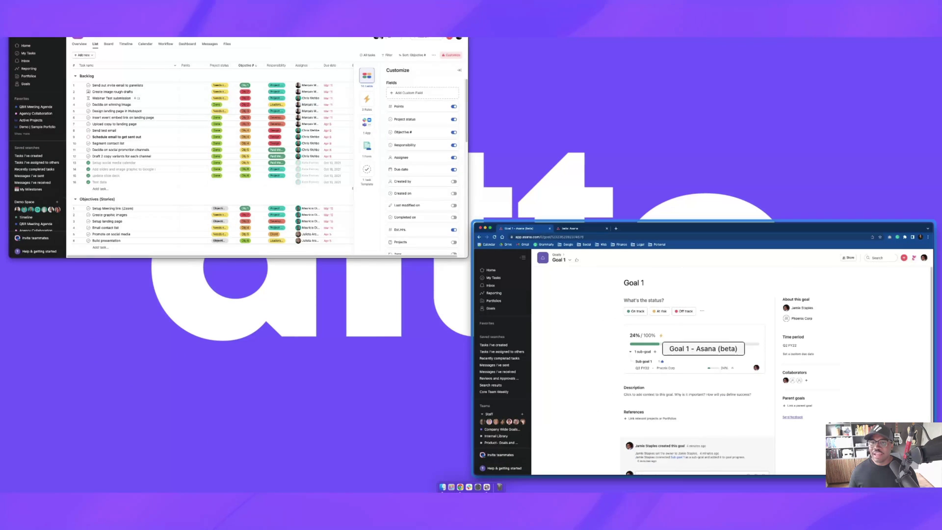
pyautogui.click(579, 360)
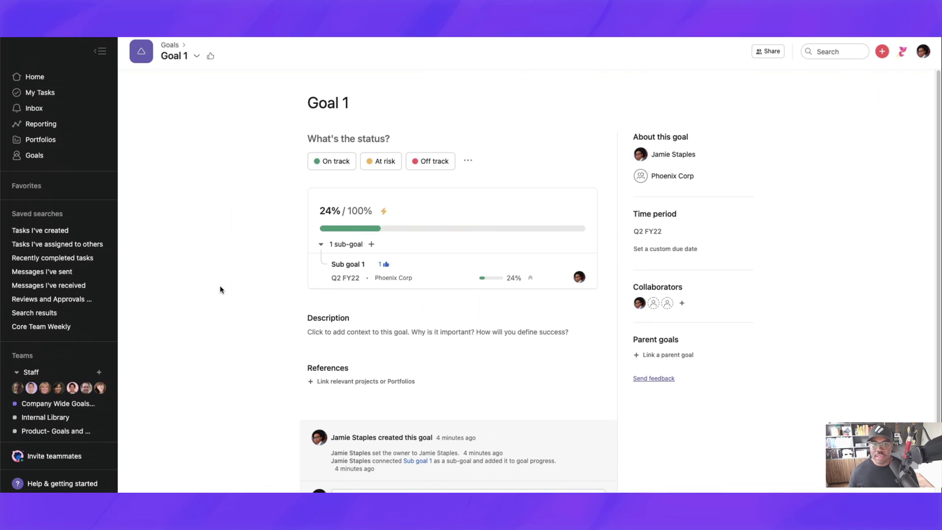
pyautogui.click(352, 279)
pyautogui.click(424, 266)
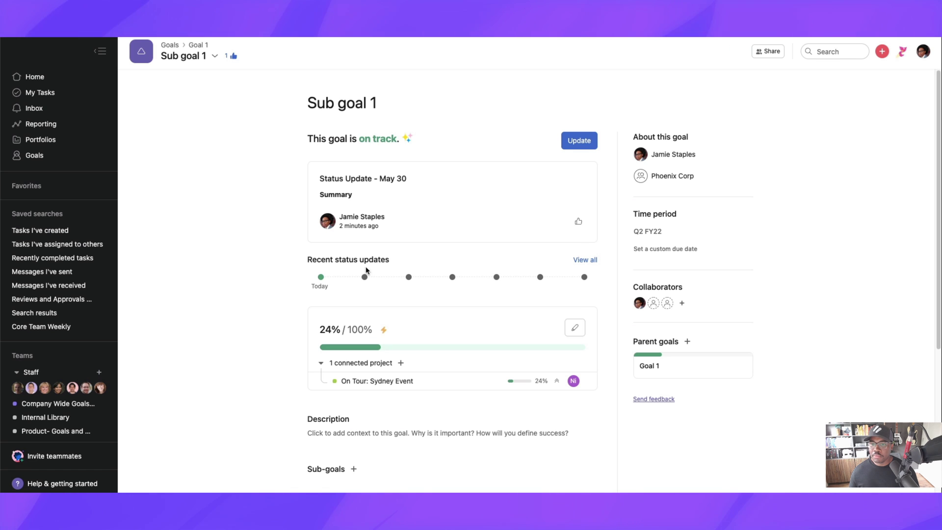
pyautogui.click(362, 382)
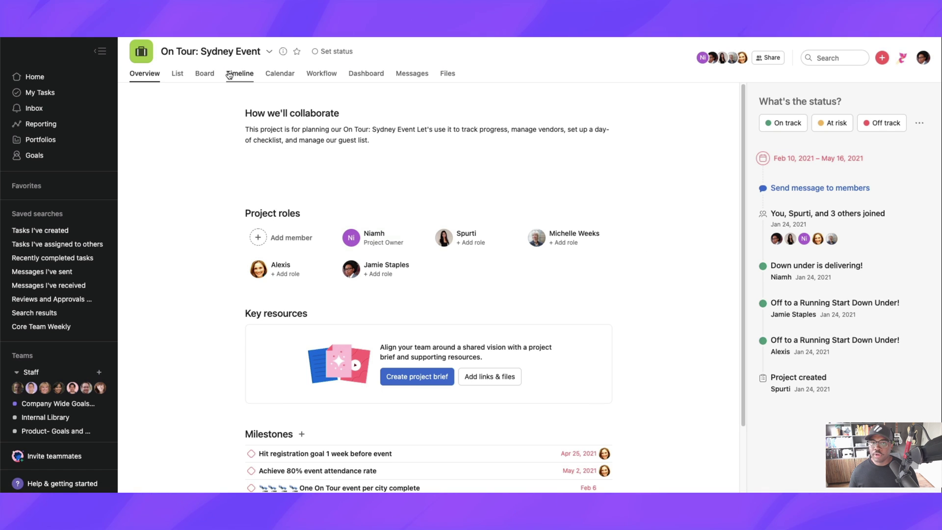
pyautogui.click(178, 73)
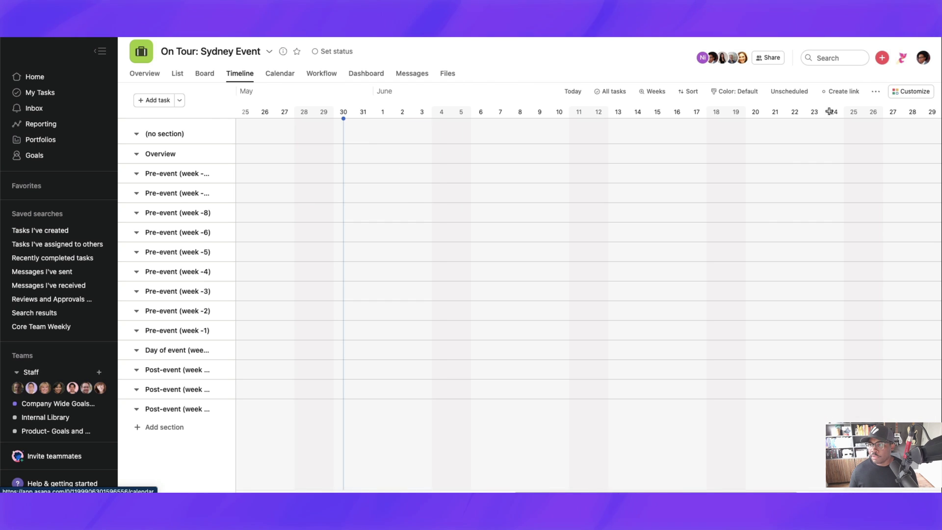
pyautogui.click(848, 92)
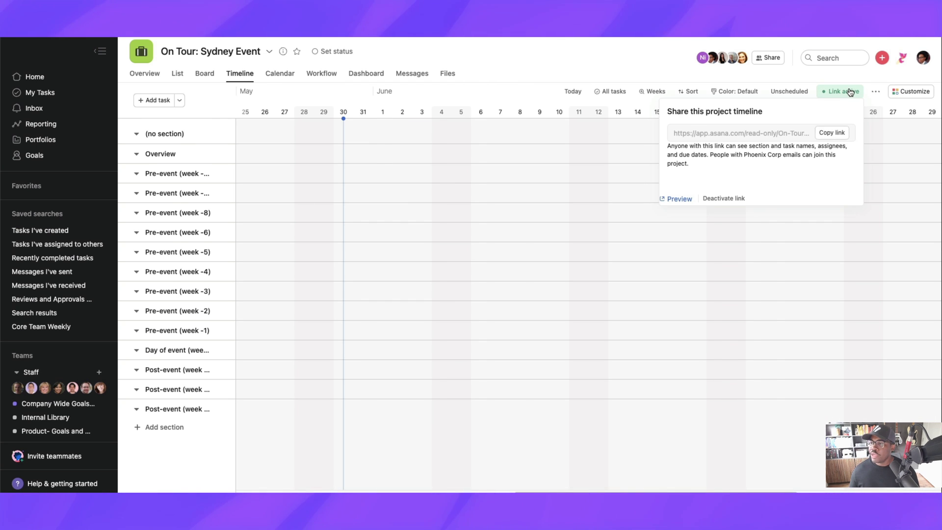
# Copy the Sydney Event timeline's read-only link, open it in a private window, then return to Asana
pyautogui.click(831, 134)
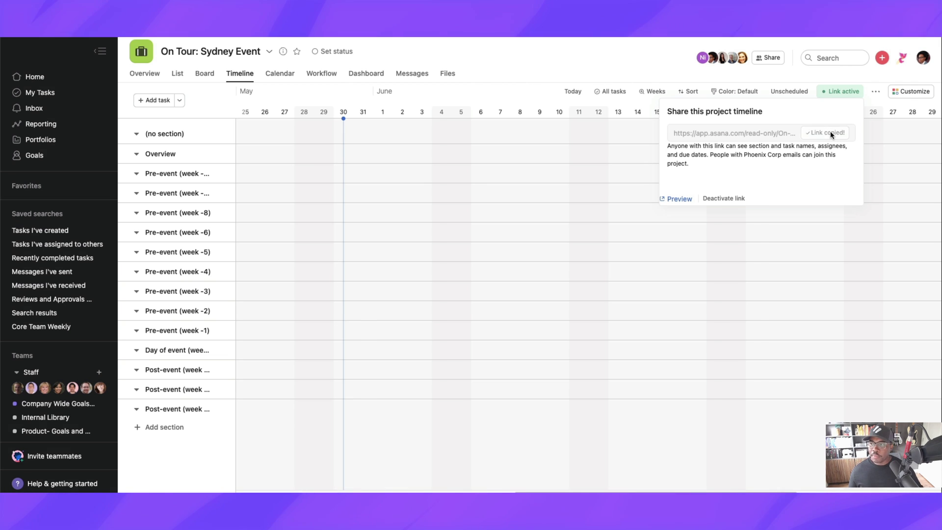
pyautogui.hotkey('ctrl', 'shift', 'n')
pyautogui.hotkey('ctrl', 'v')
pyautogui.press('Return')
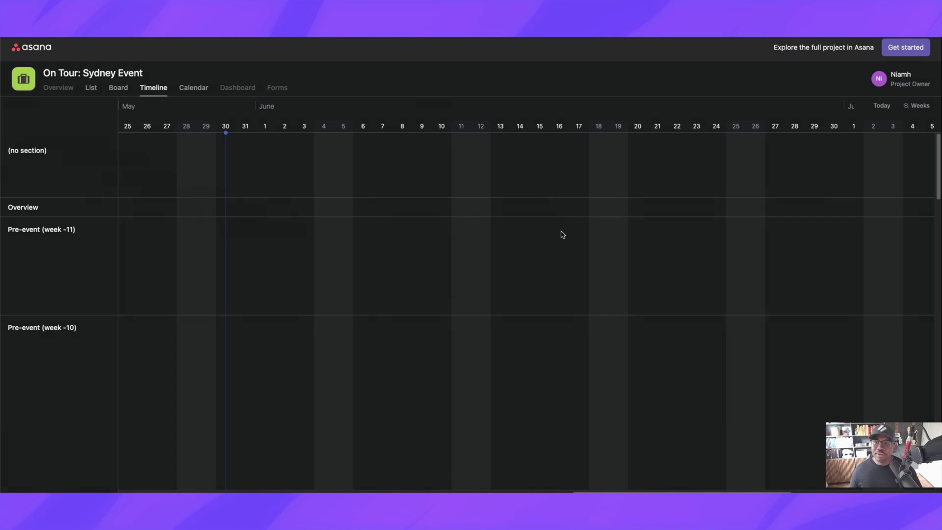
pyautogui.hotkey('ctrl', 'Up')
pyautogui.click(662, 162)
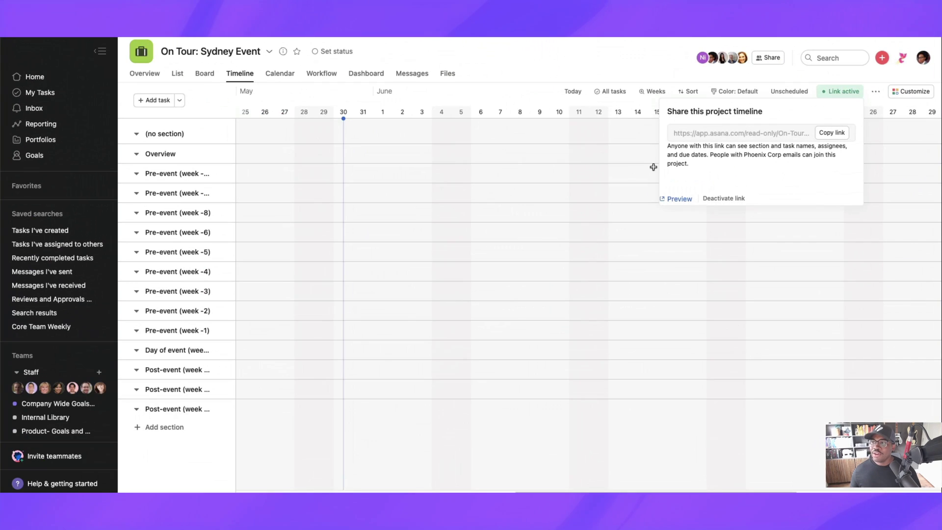
# Check the active share link on the List and Board views and copy the board's link
pyautogui.click(178, 74)
pyautogui.click(837, 97)
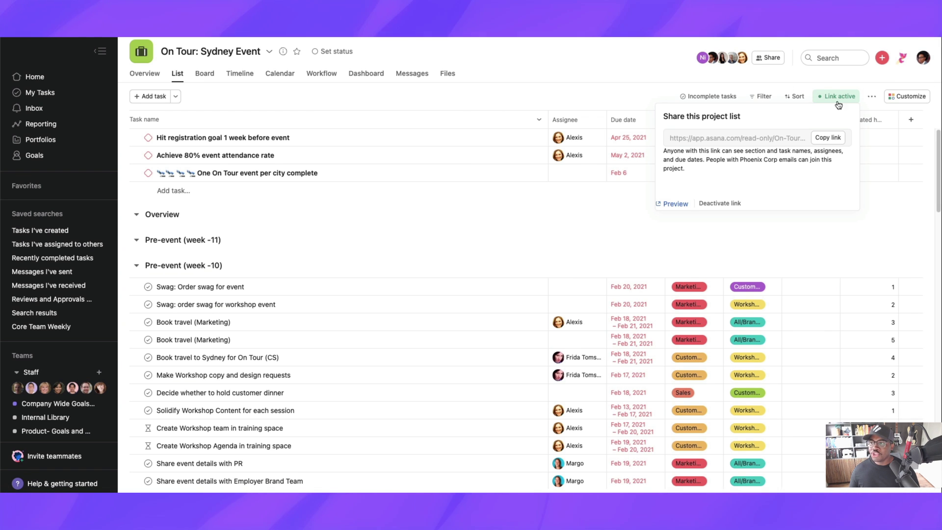
pyautogui.moveTo(664, 115); pyautogui.dragTo(741, 116)
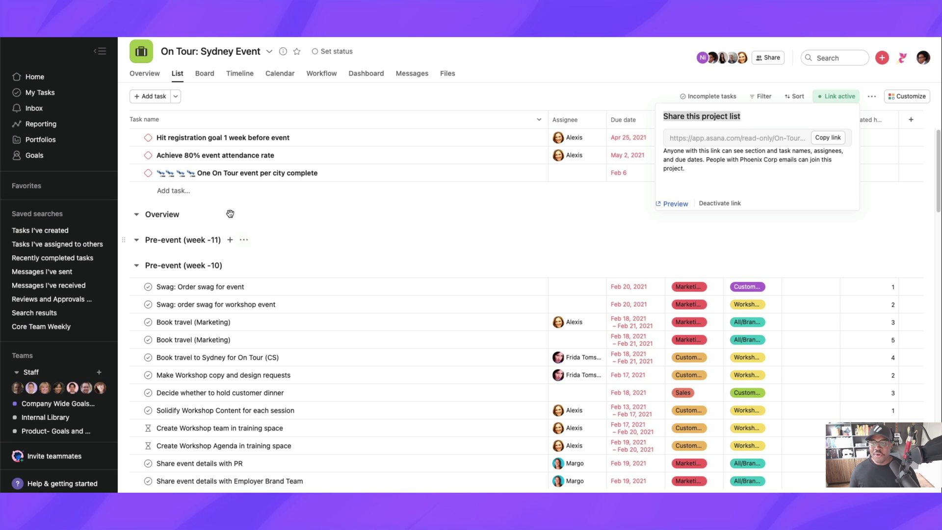
pyautogui.click(205, 73)
pyautogui.click(837, 93)
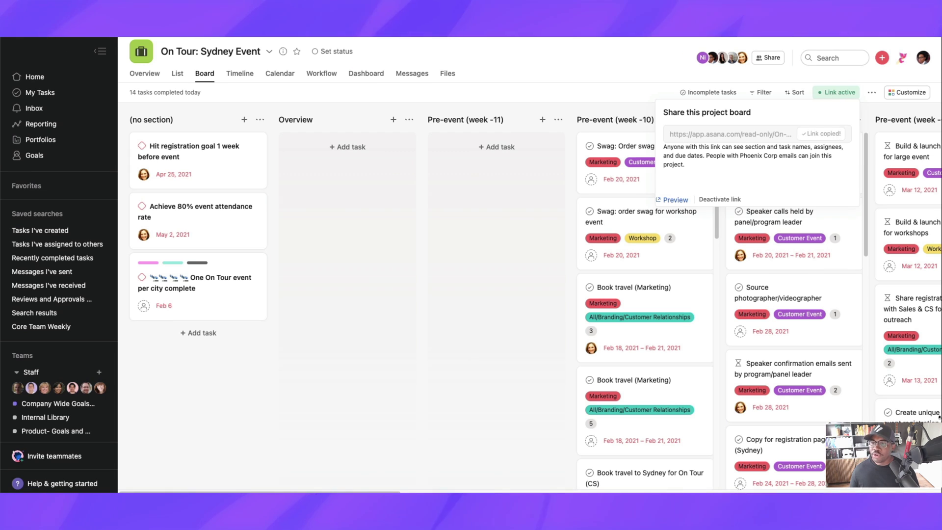
pyautogui.hotkey('ctrl', 'Up')
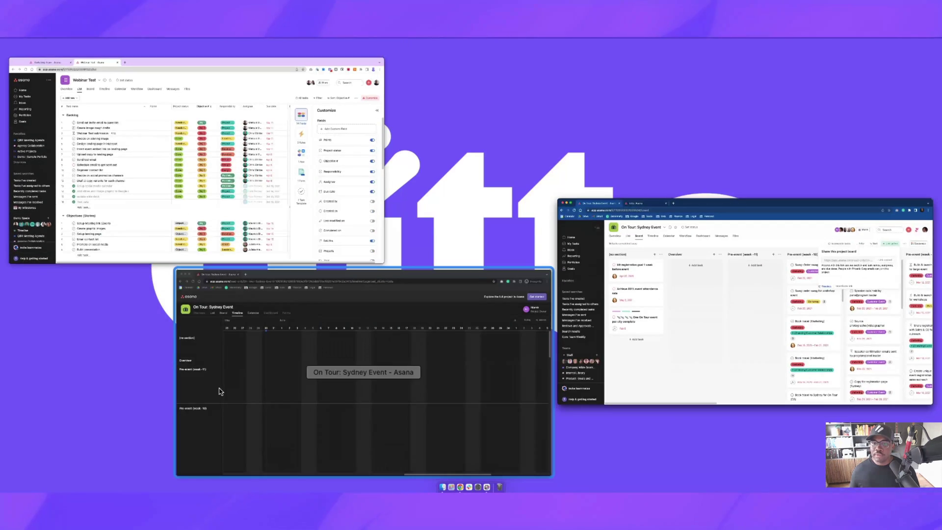
# Open the copied board link in a private window and scroll across its columns
pyautogui.click(221, 391)
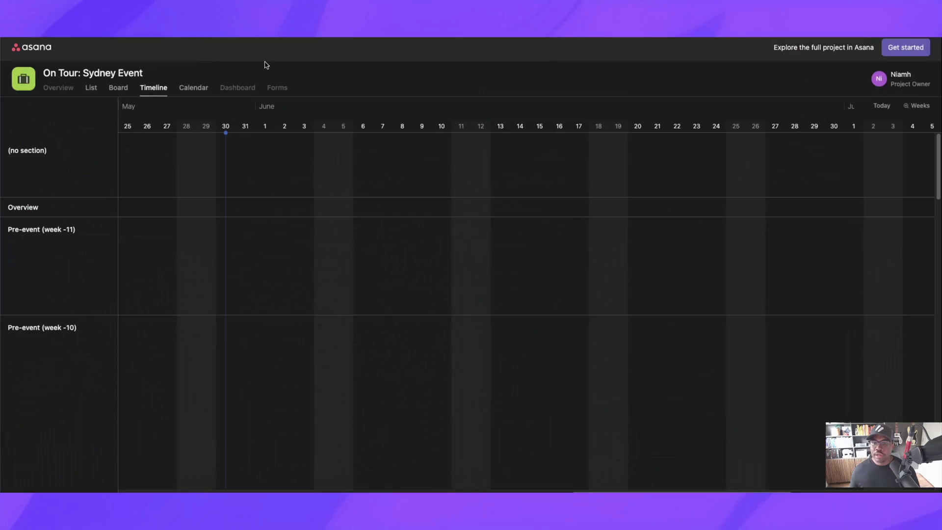
pyautogui.press('super+shift+n')
pyautogui.press('super+v')
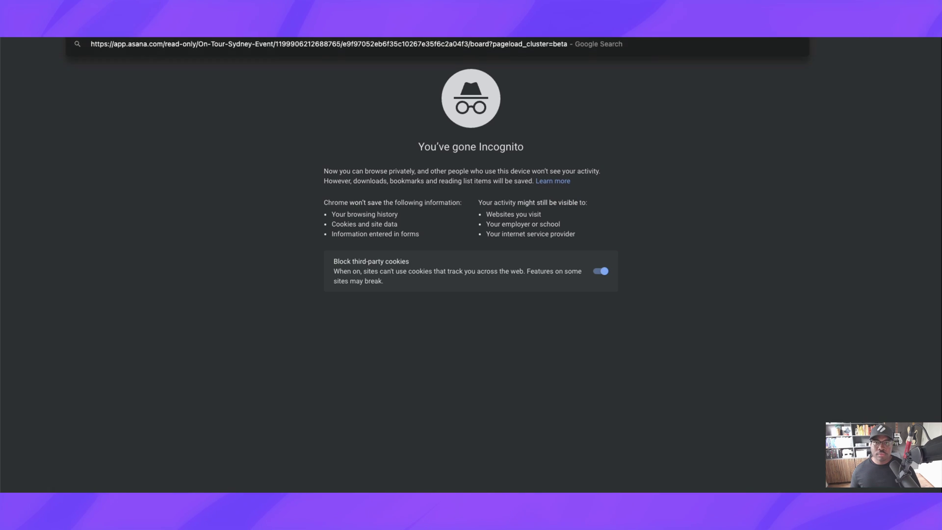
pyautogui.press('Return')
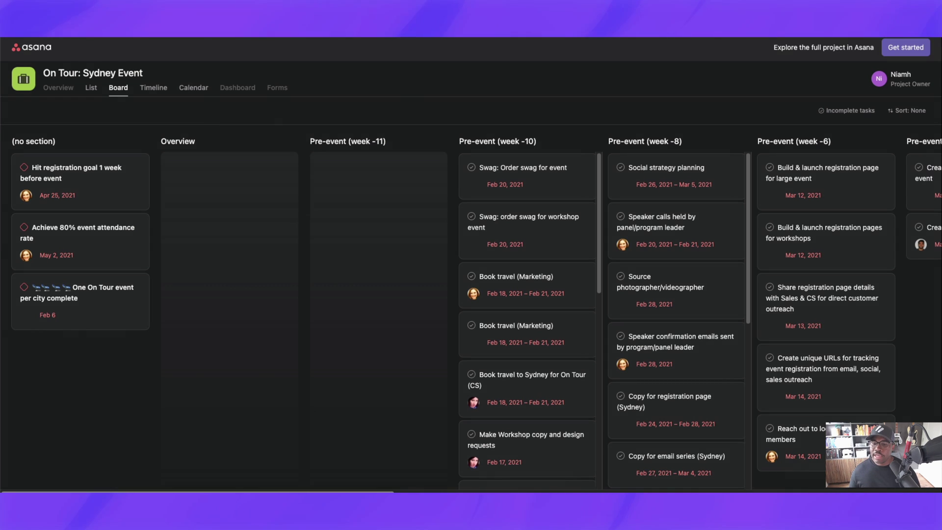
pyautogui.moveTo(312, 491); pyautogui.dragTo(680, 491)
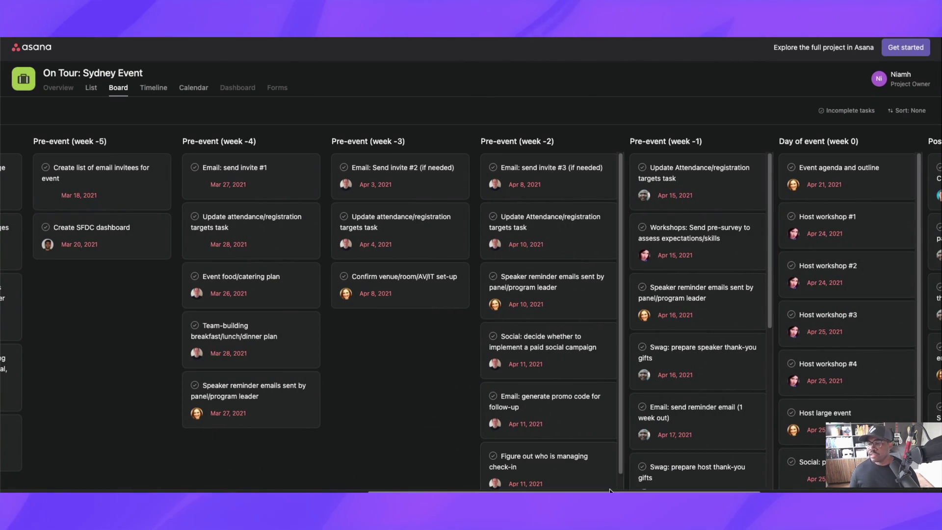
pyautogui.moveTo(628, 491); pyautogui.dragTo(736, 492)
pyautogui.moveTo(588, 491); pyautogui.dragTo(114, 486)
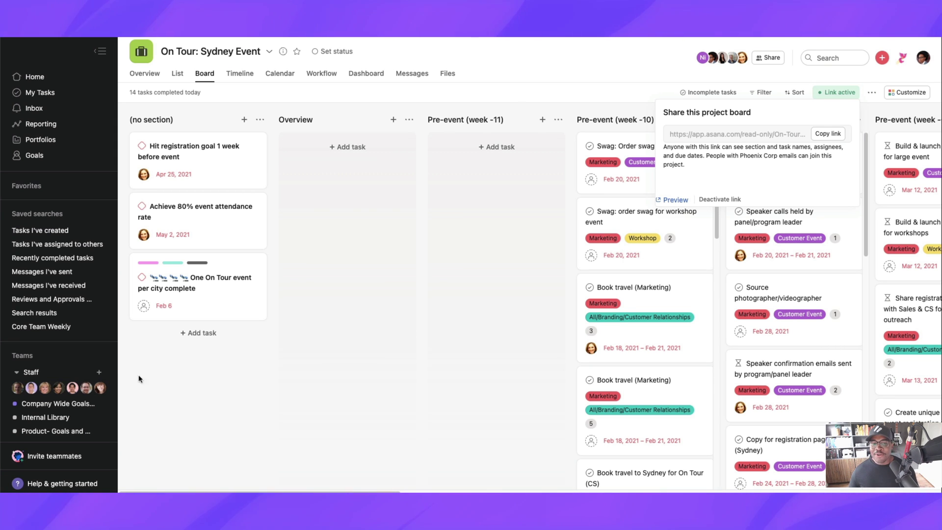
# Open the Ditto Demo Space team overview from the sidebar
pyautogui.scroll(-10, 88, 386)
pyautogui.scroll(-15, 88, 385)
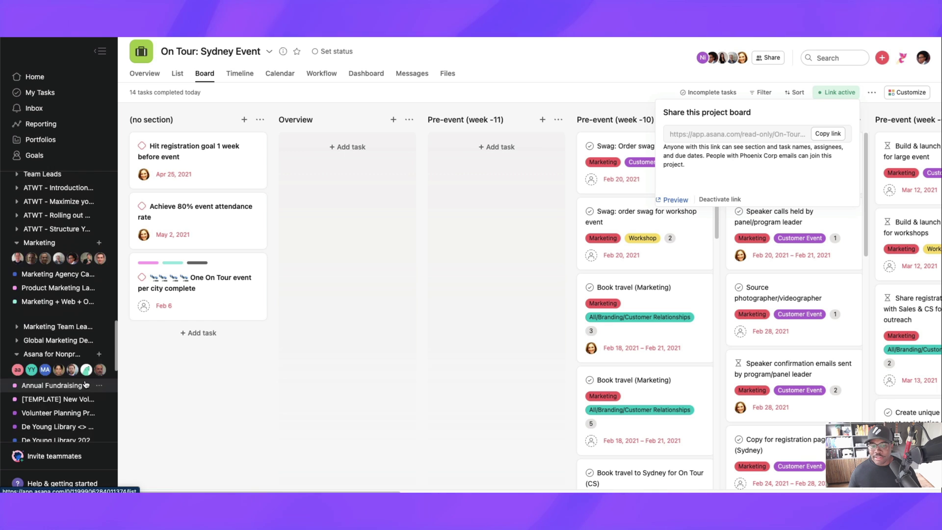
pyautogui.scroll(-5, 86, 388)
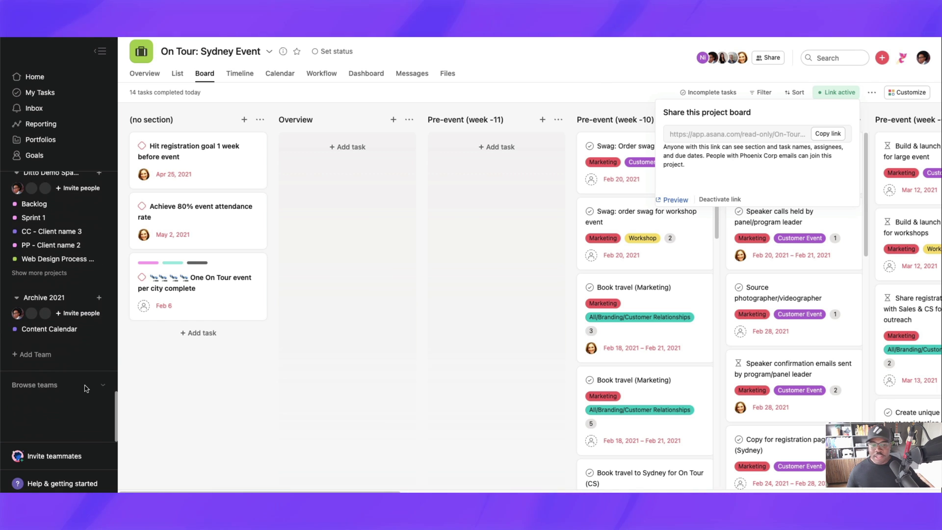
pyautogui.scroll(4, 80, 374)
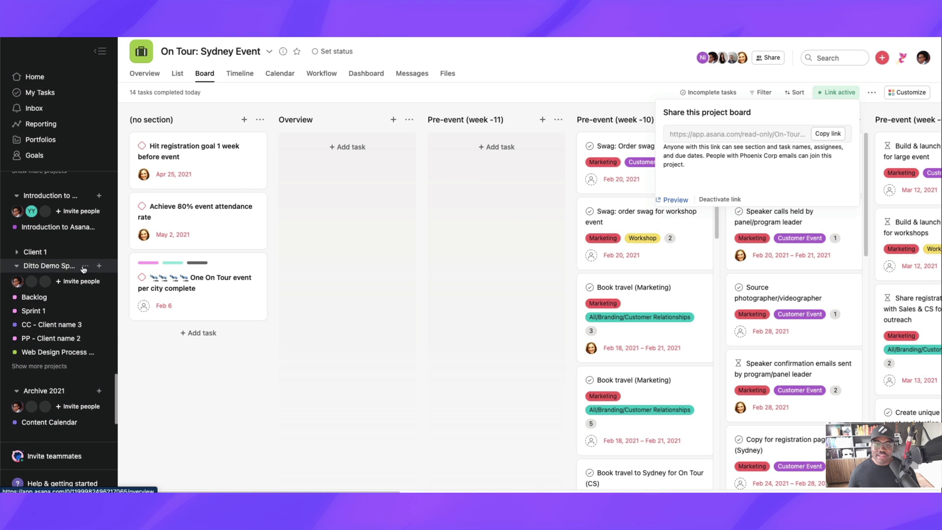
pyautogui.click(64, 267)
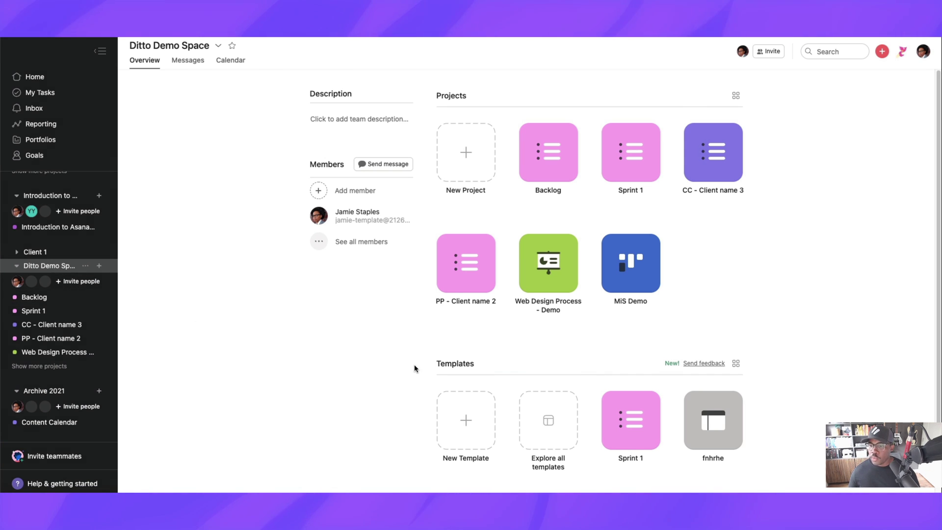
# Create a new project template titled 'Template demo'
pyautogui.click(484, 417)
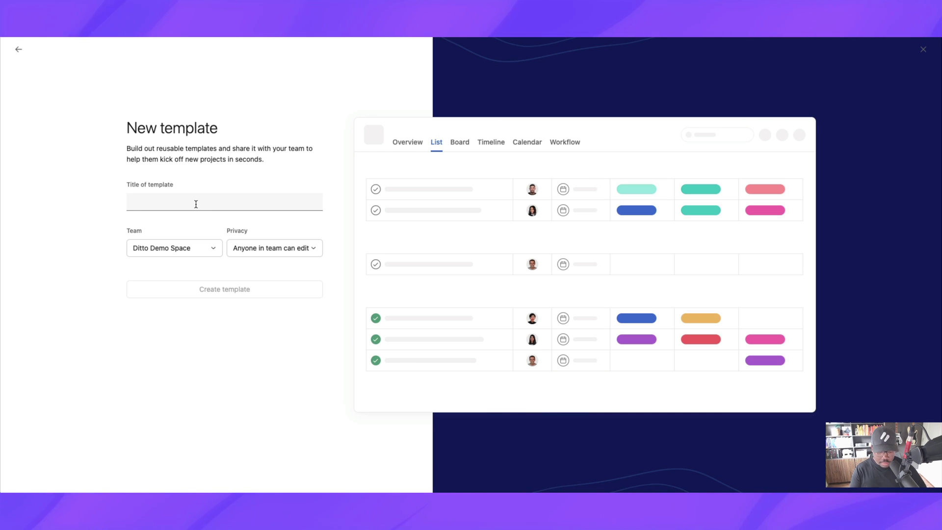
pyautogui.write('Template dem')
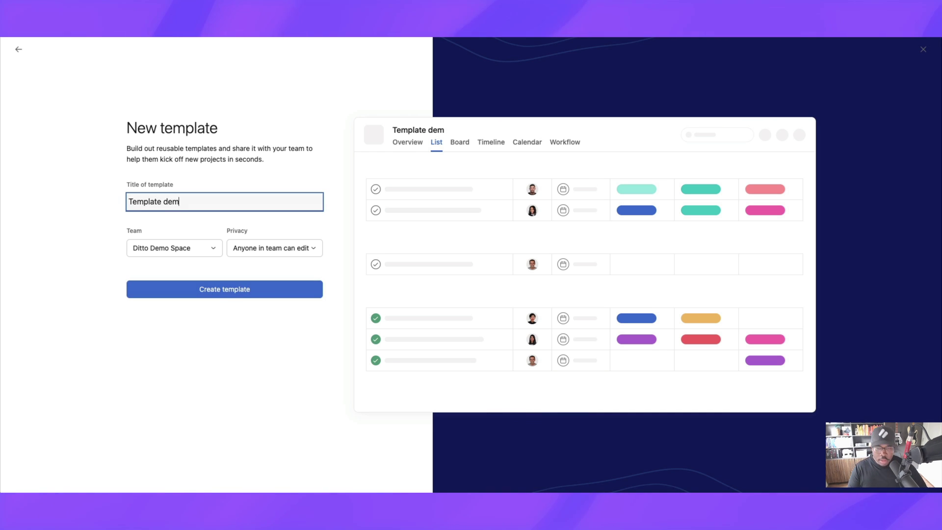
pyautogui.write('o')
pyautogui.click(206, 292)
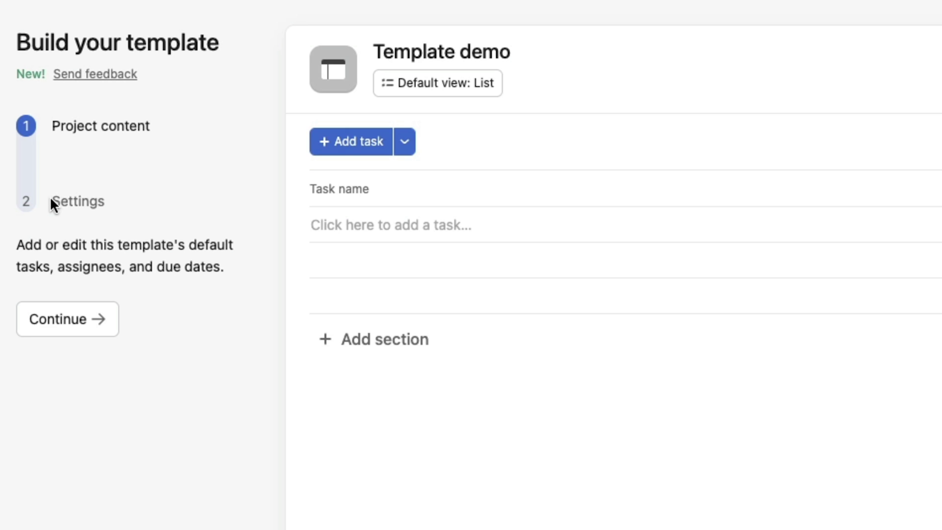
pyautogui.click(56, 203)
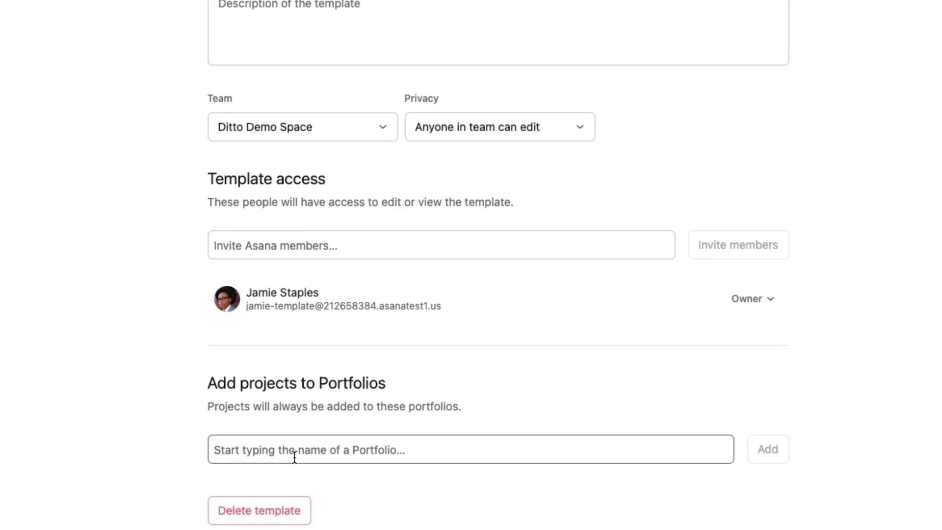
# Add EMEA Account Portfolio and NA East - Account Portfolio to the template's auto-add portfolios
pyautogui.write('a')
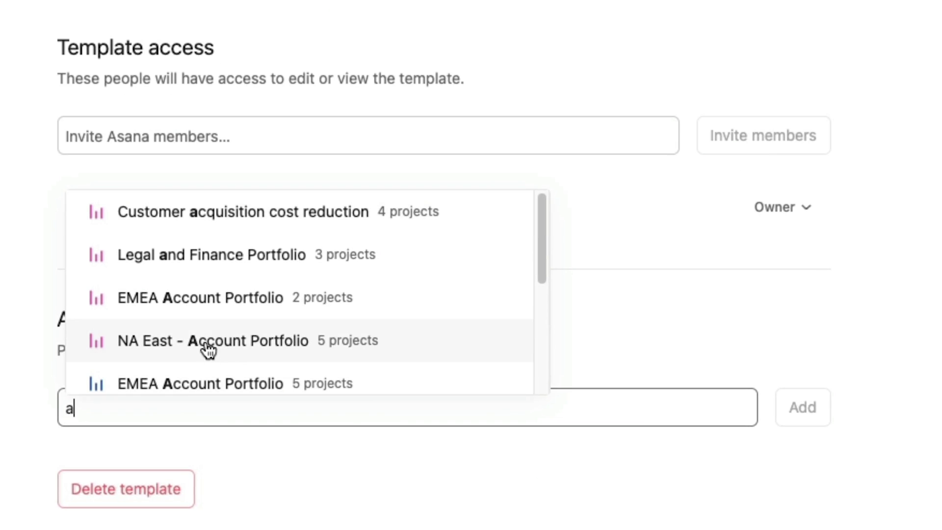
pyautogui.click(194, 297)
pyautogui.write('a')
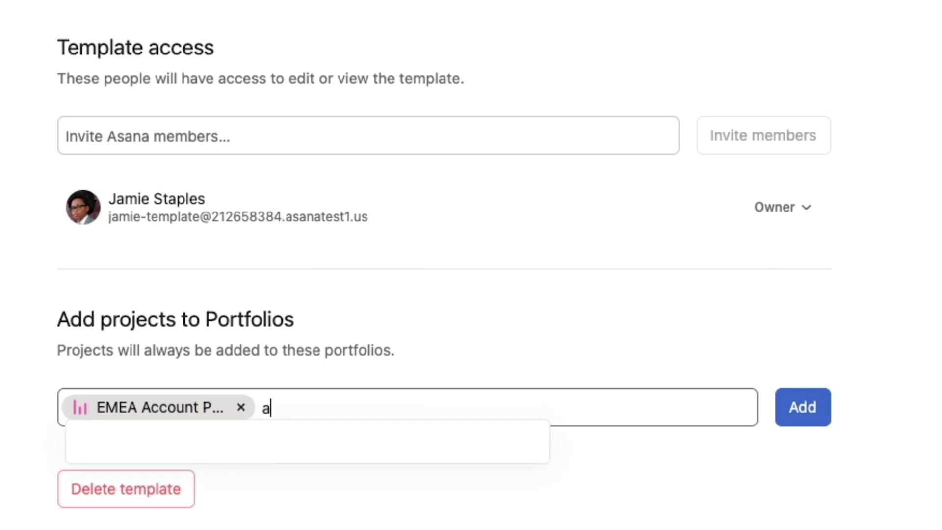
pyautogui.click(381, 336)
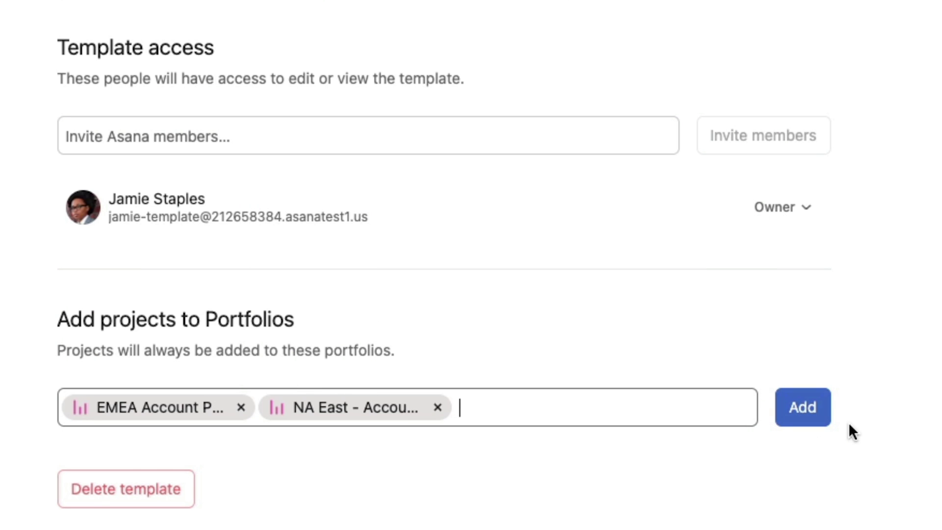
pyautogui.click(802, 409)
pyautogui.scroll(-2, 373, 459)
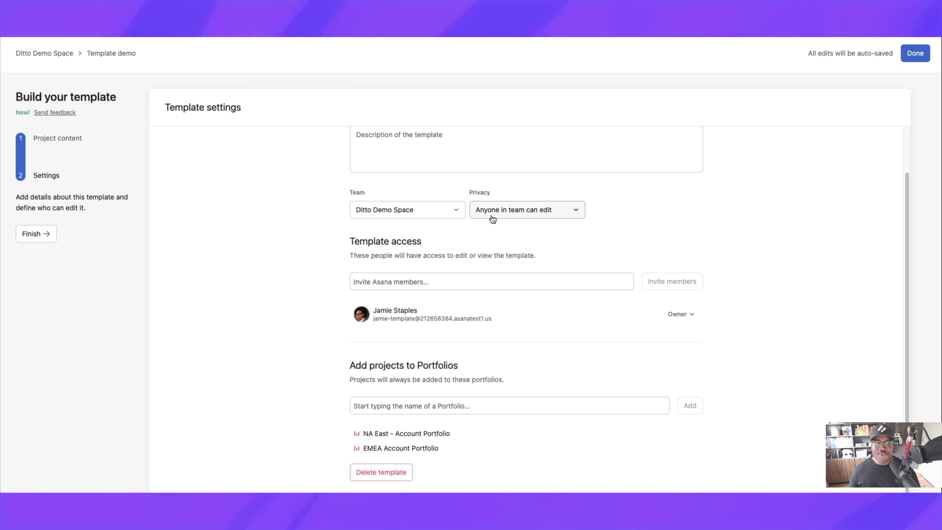
# Switch to the Webinar Test project and reveal the seven hidden fields in Customize
pyautogui.hotkey('ctrl', 'Up')
pyautogui.click(305, 62)
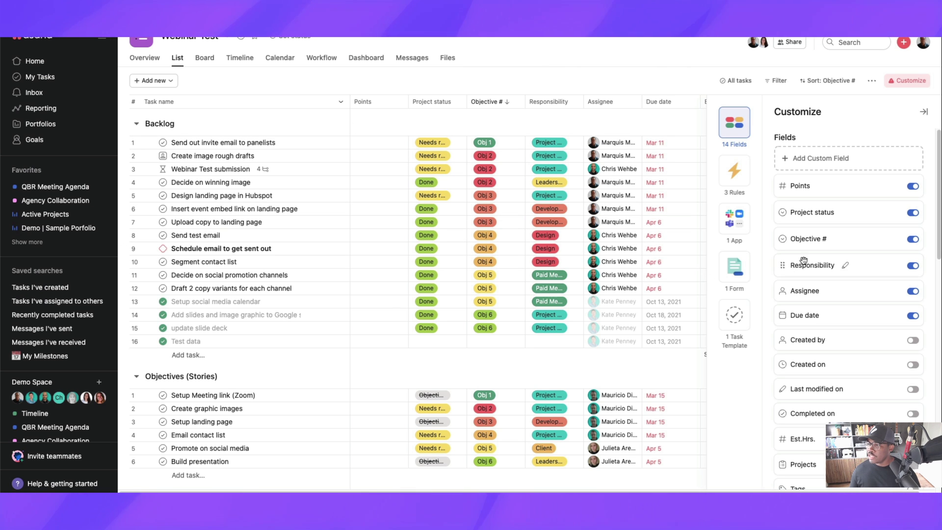
pyautogui.scroll(-5, 839, 265)
pyautogui.scroll(5, 839, 265)
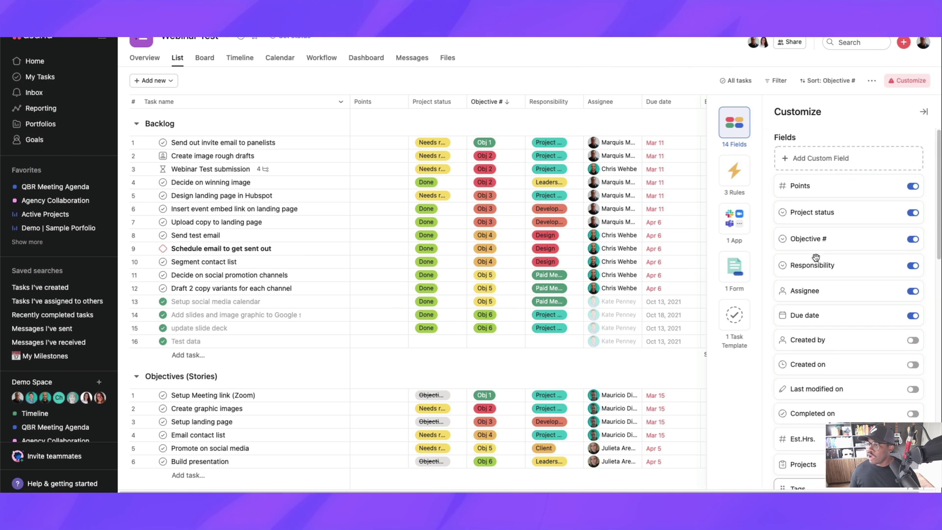
pyautogui.click(923, 111)
pyautogui.click(893, 16)
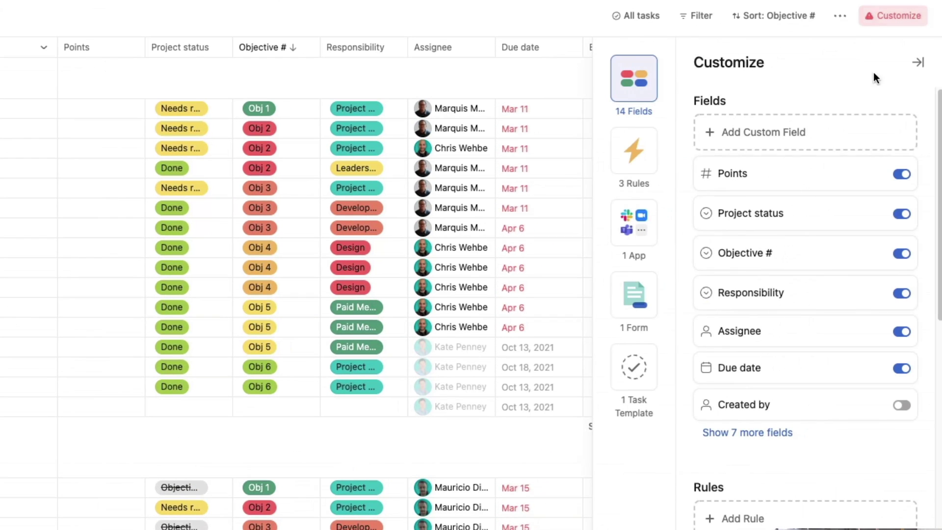
pyautogui.click(760, 434)
# Turn on the Created on and Last modified on fields and close the panel
pyautogui.scroll(-3, 761, 345)
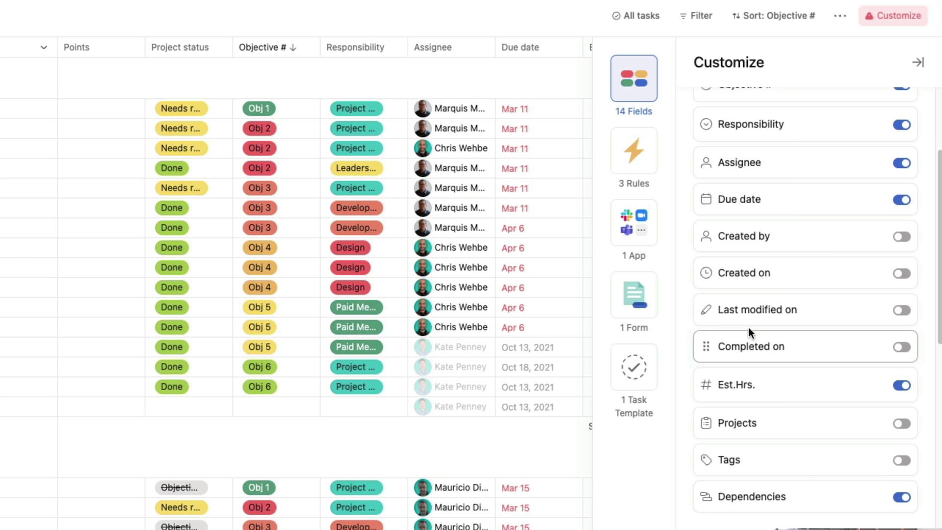
pyautogui.scroll(2, 826, 219)
pyautogui.scroll(1, 790, 231)
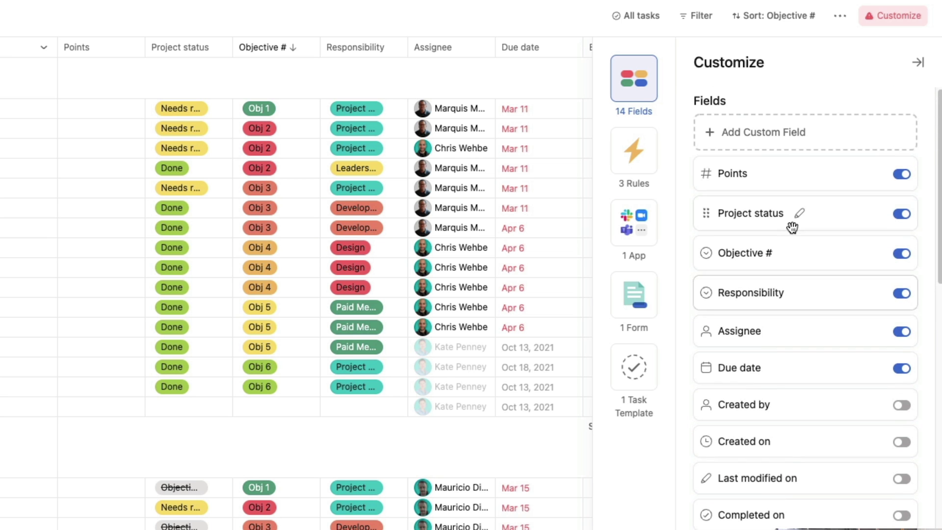
pyautogui.scroll(-2, 805, 231)
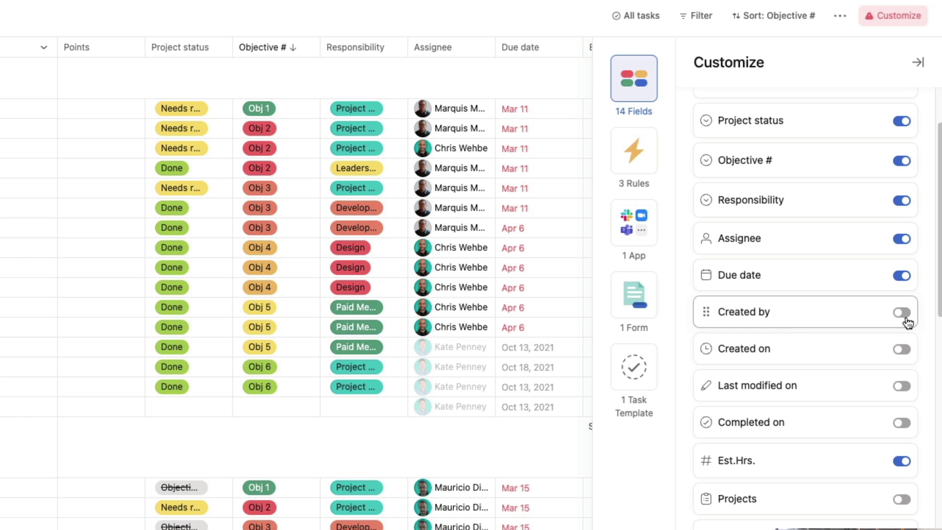
pyautogui.click(902, 352)
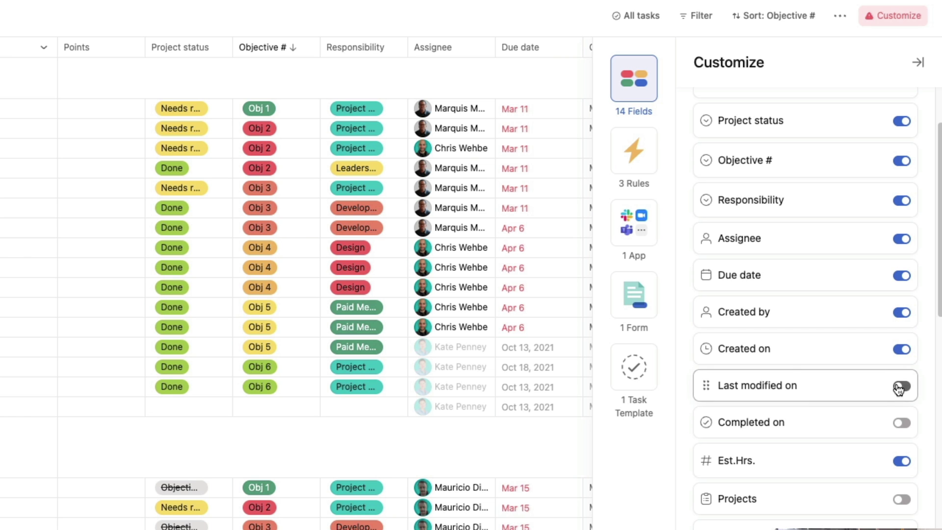
pyautogui.click(901, 386)
pyautogui.click(915, 62)
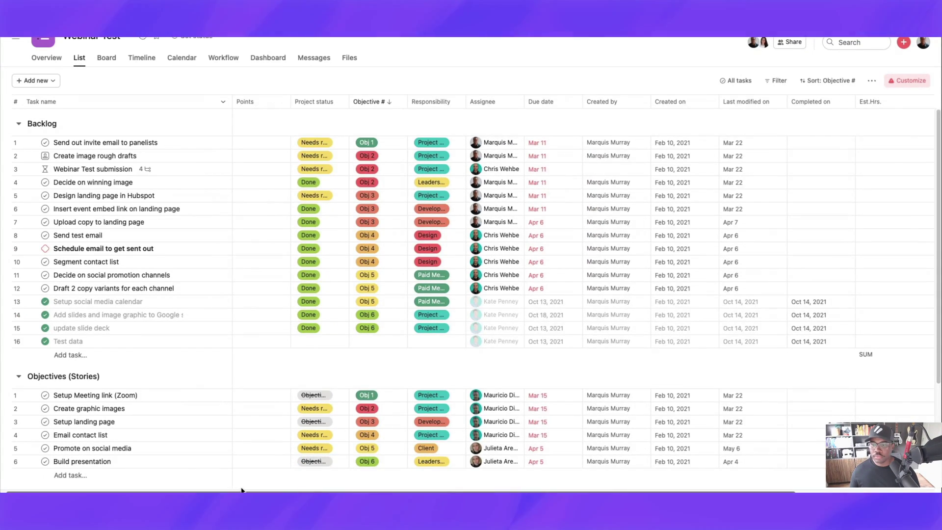
pyautogui.hscroll(5, 239, 486)
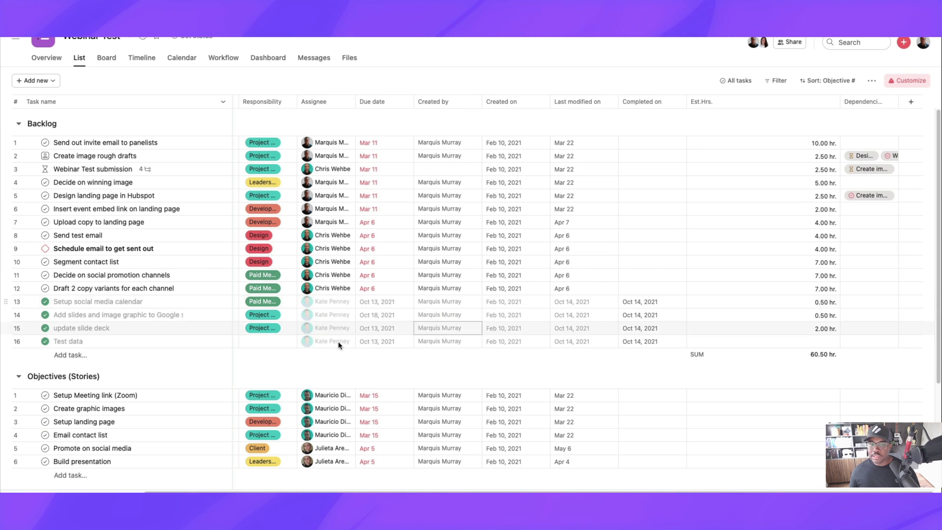
pyautogui.click(123, 301)
pyautogui.keyDown('shift'); pyautogui.click(88, 340); pyautogui.keyUp('shift')
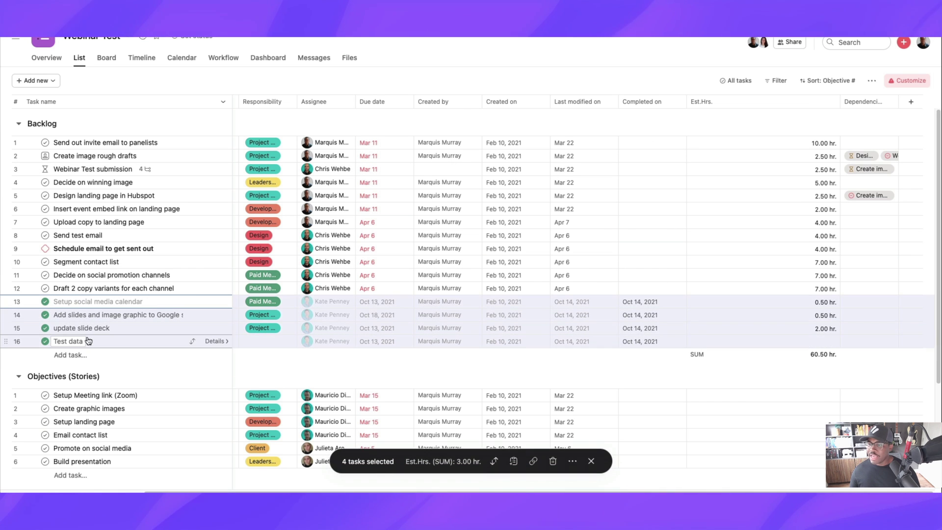
pyautogui.click(641, 302)
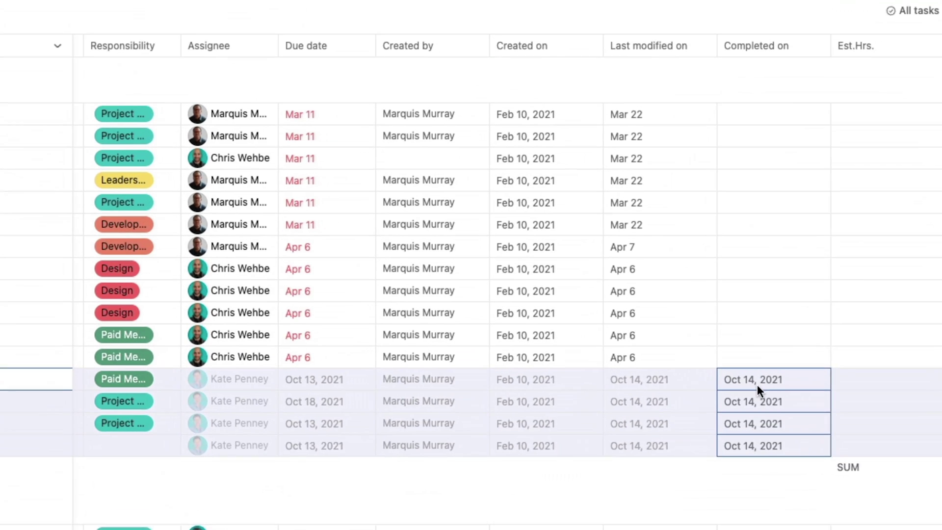
pyautogui.press('Left')
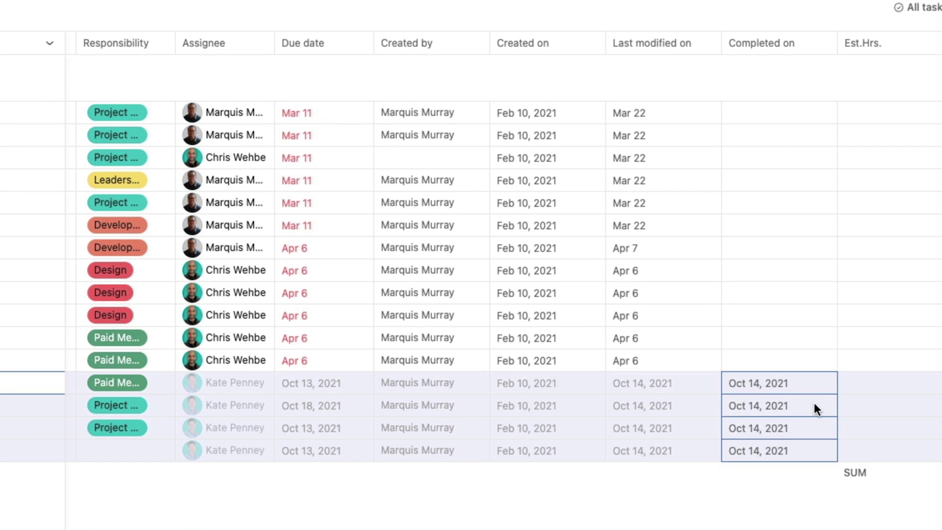
pyautogui.press('Left')
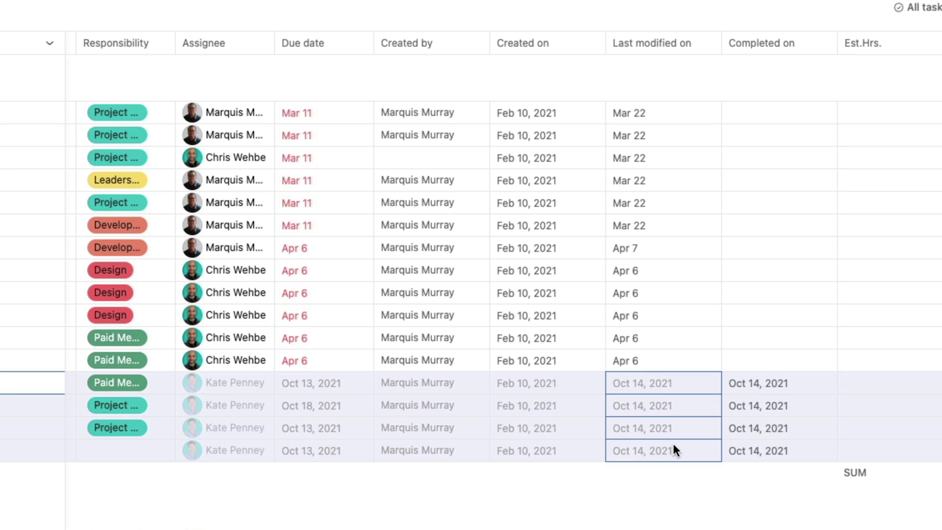
pyautogui.press('Left')
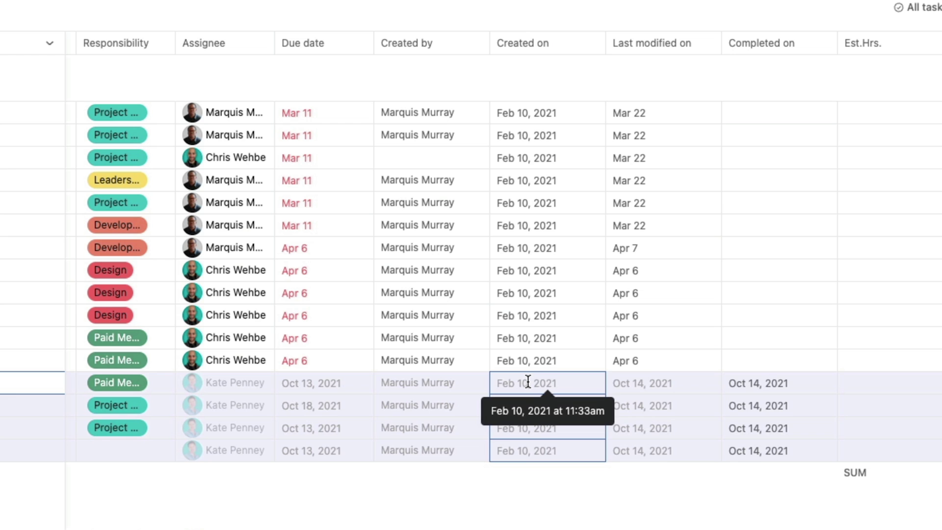
pyautogui.press('Left')
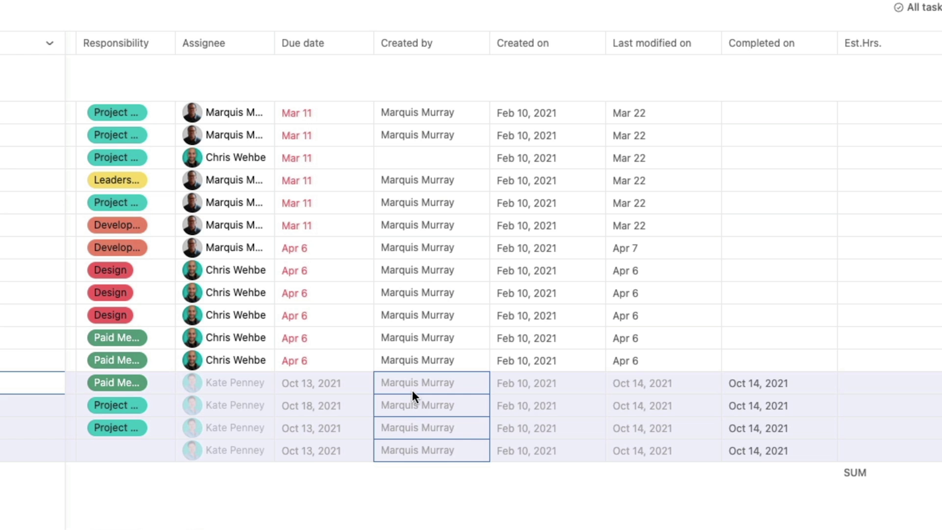
pyautogui.press('Left')
pyautogui.press('Escape')
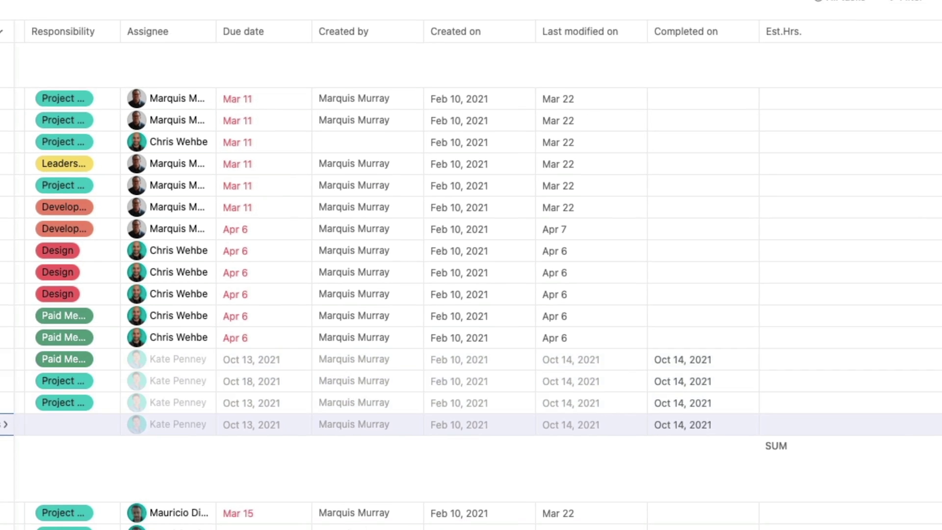
pyautogui.click(38, 450)
pyautogui.scroll(-10, 589, 316)
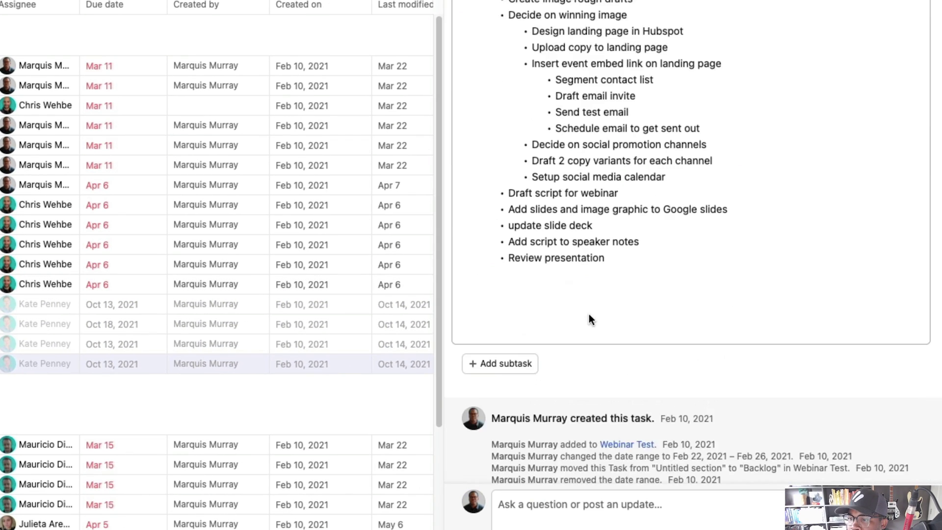
pyautogui.scroll(-3, 590, 319)
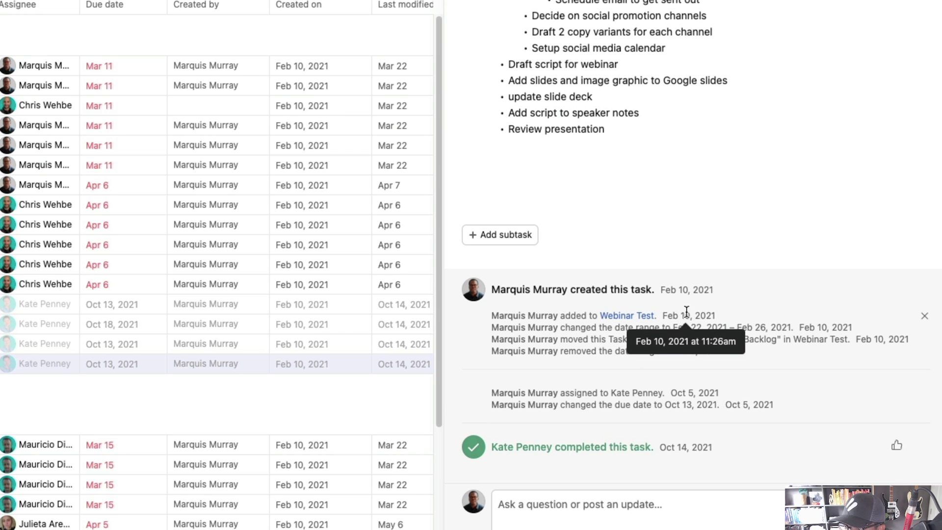
pyautogui.moveTo(661, 290); pyautogui.dragTo(771, 404)
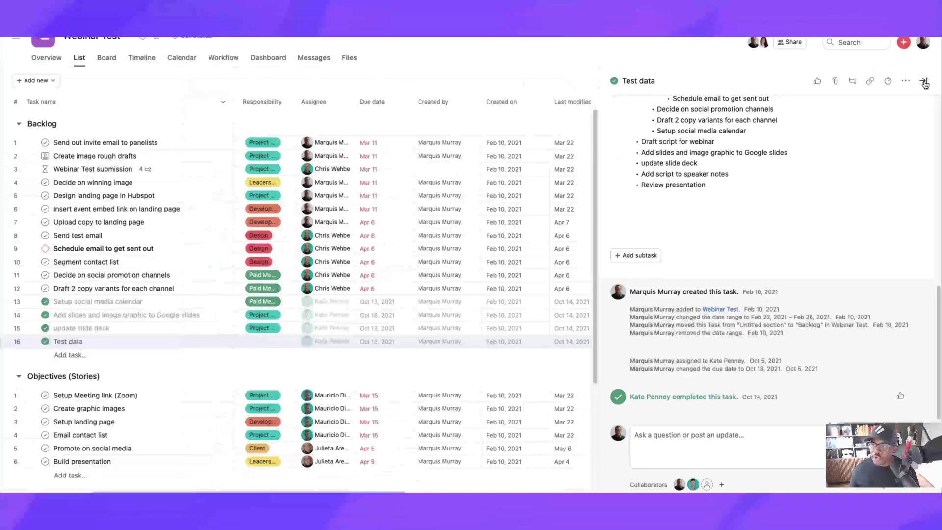
pyautogui.press('Escape')
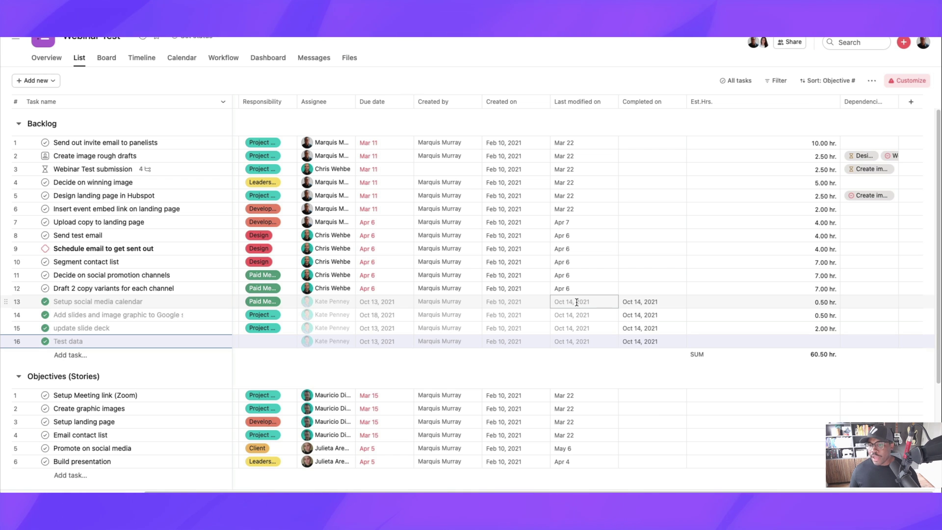
pyautogui.scroll(-4, 579, 304)
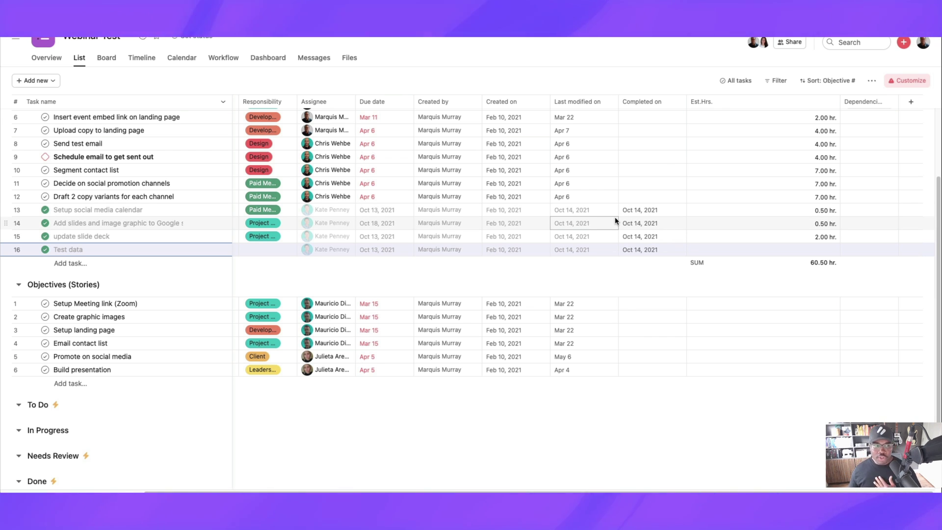
# Add a new form from the Forms section of the project's Customize panel
pyautogui.click(913, 83)
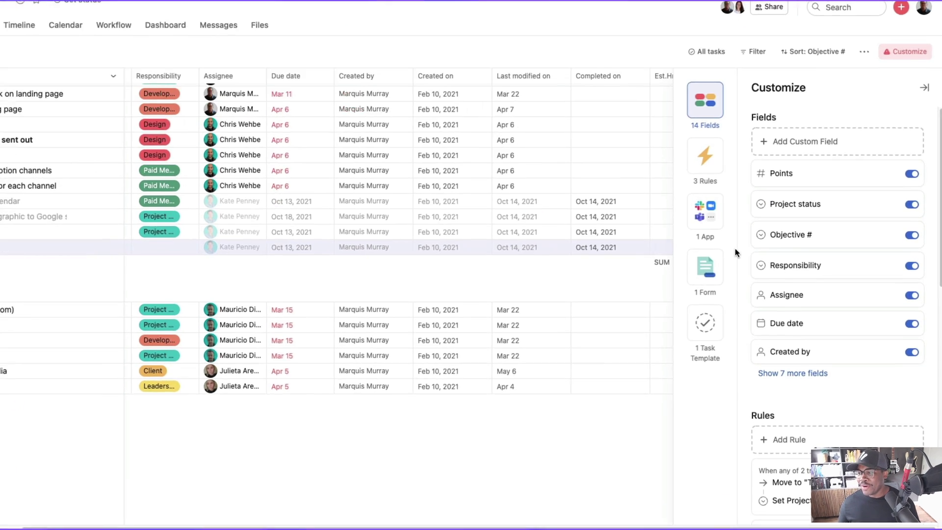
pyautogui.scroll(-10, 790, 215)
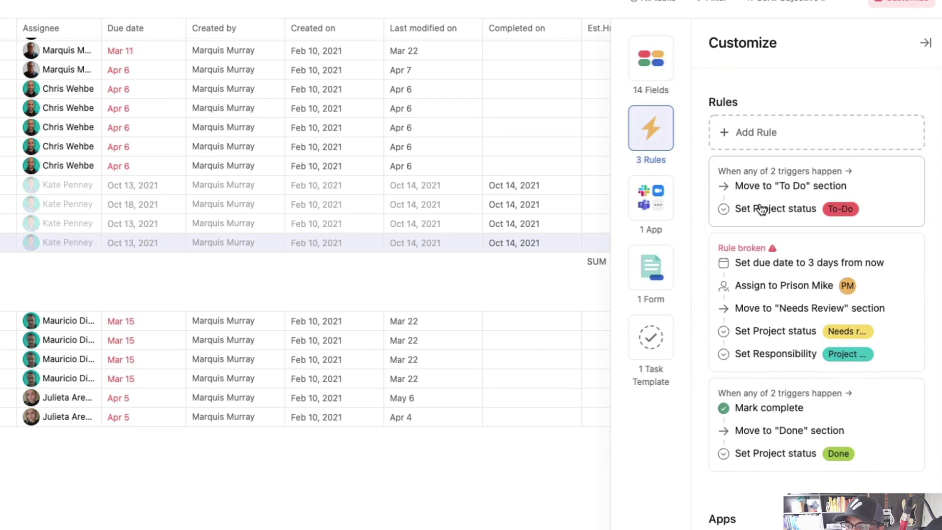
pyautogui.scroll(-2, 755, 202)
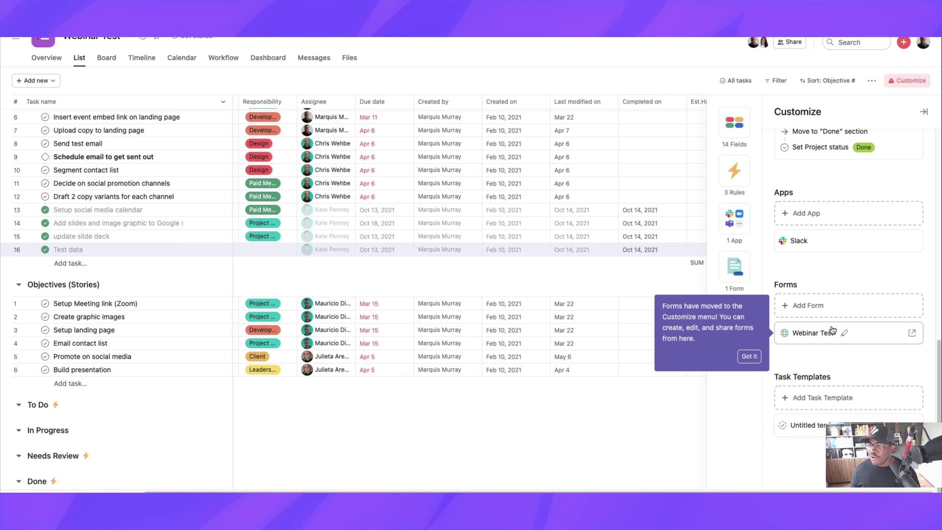
pyautogui.click(814, 306)
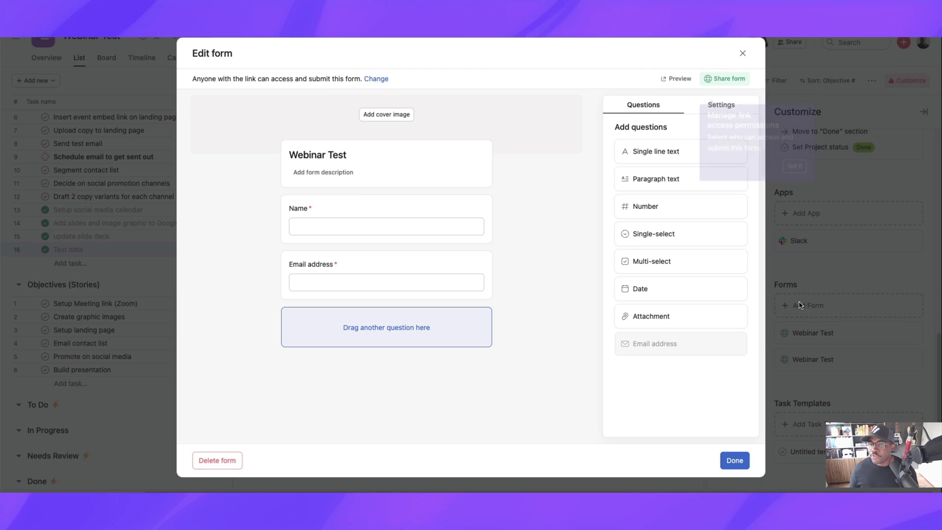
# Add the third, fourth and fifth forms to the Webinar Test project
pyautogui.click(735, 459)
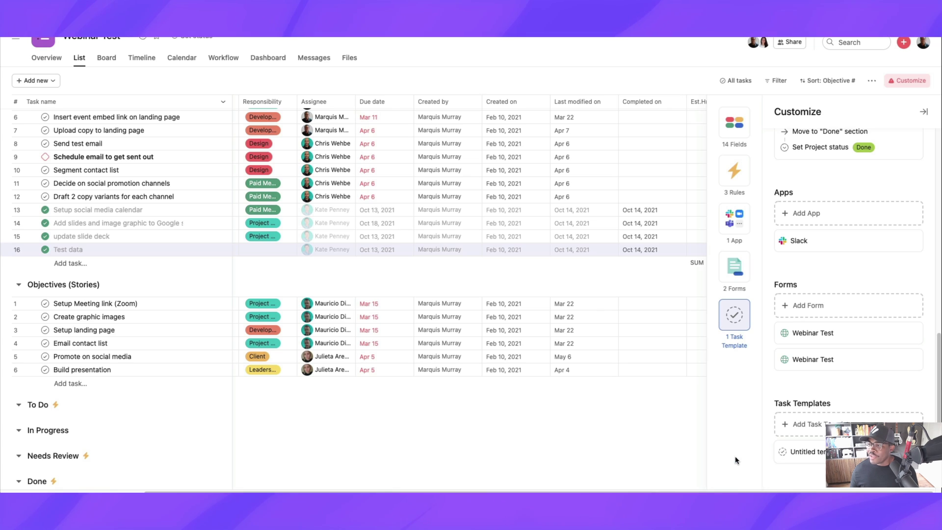
pyautogui.click(812, 305)
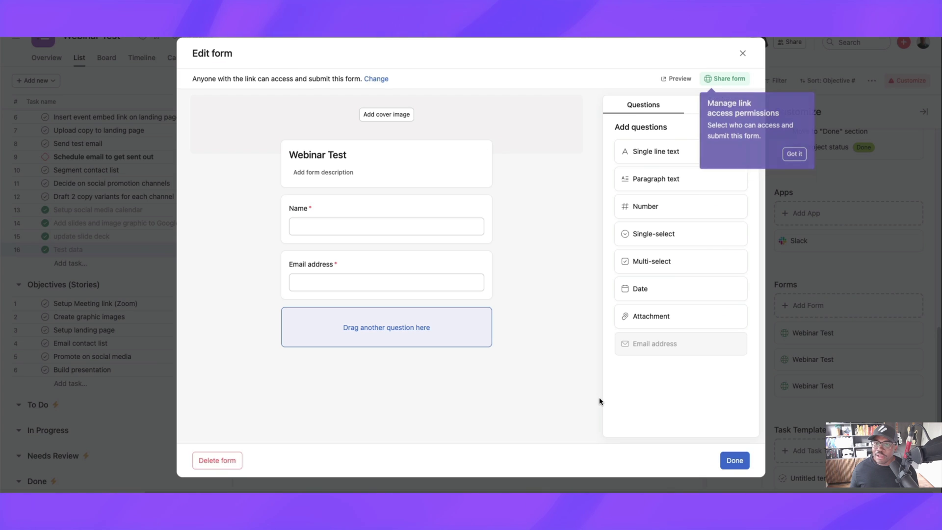
pyautogui.click(735, 458)
pyautogui.click(802, 309)
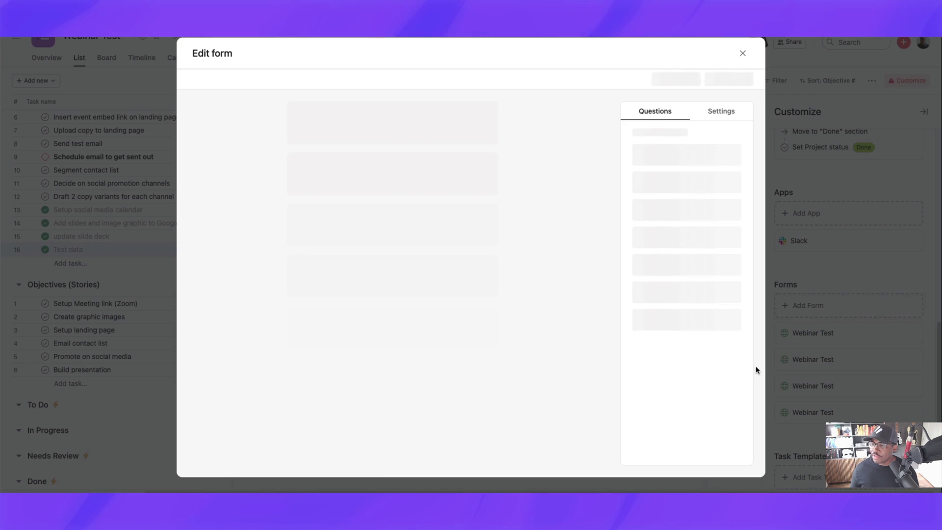
pyautogui.click(734, 458)
pyautogui.click(806, 310)
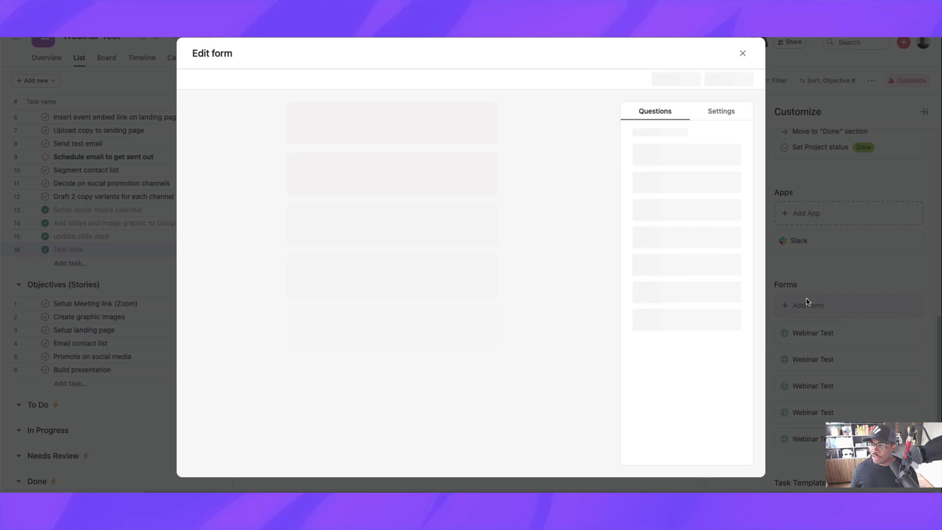
pyautogui.click(735, 459)
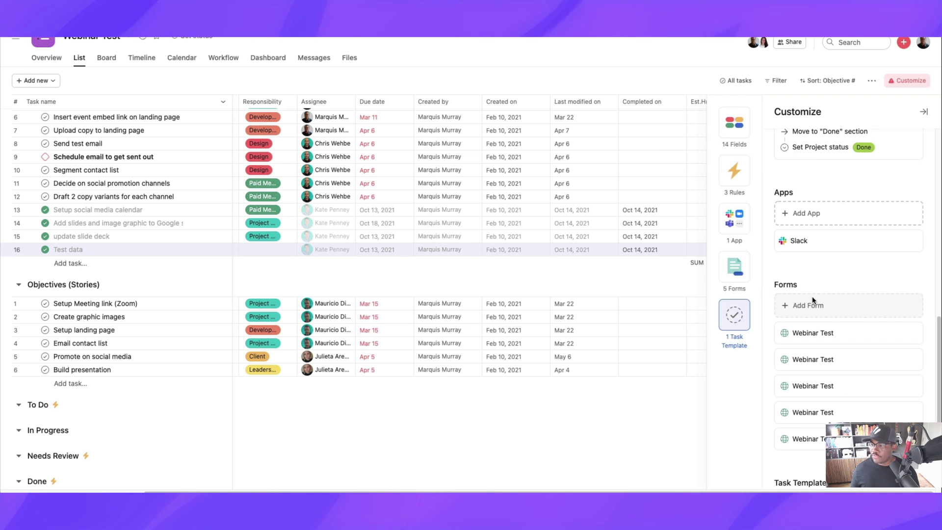
# Review the five forms and close the customization settings
pyautogui.moveTo(815, 345)
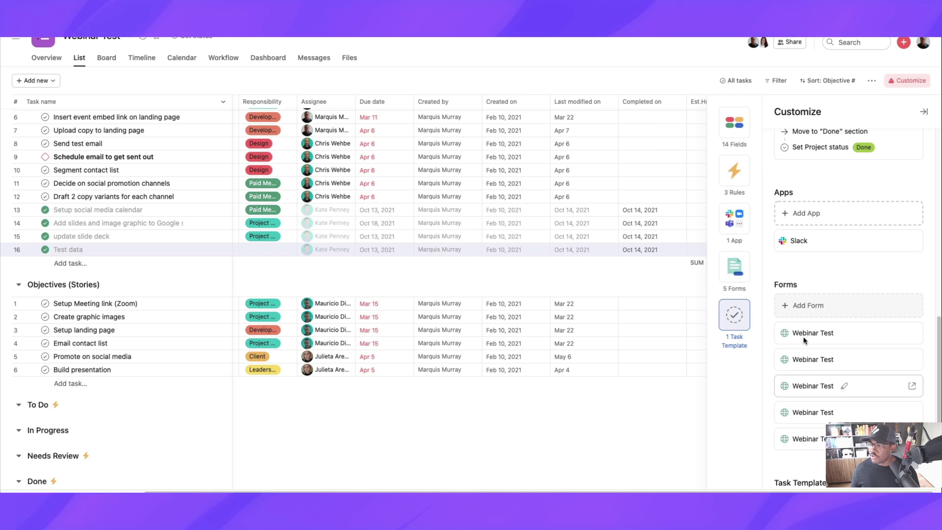
pyautogui.moveTo(751, 306); pyautogui.dragTo(750, 386)
pyautogui.scroll(-3, 797, 395)
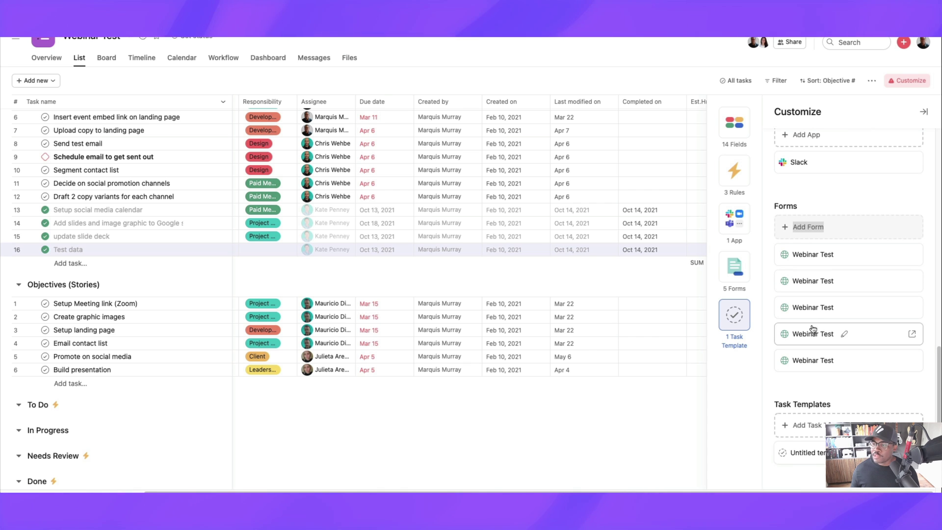
pyautogui.moveTo(808, 358)
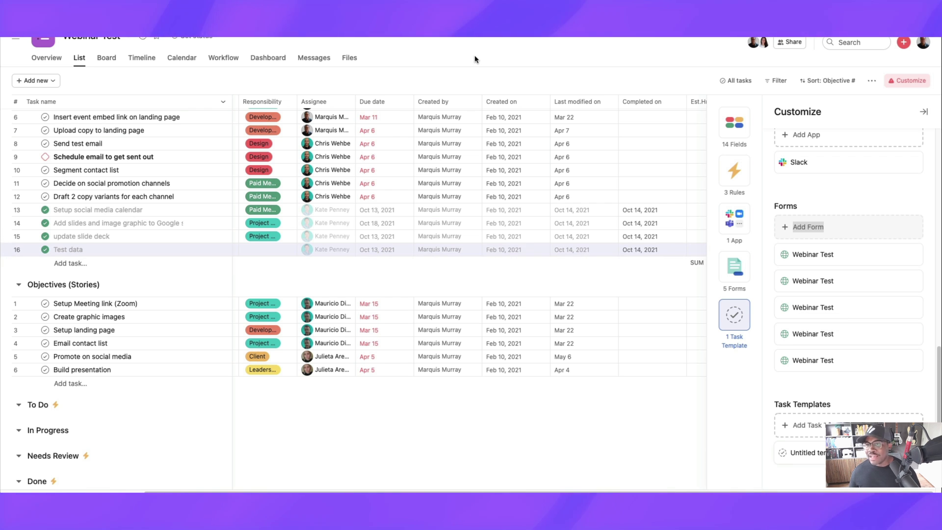
pyautogui.press('Escape')
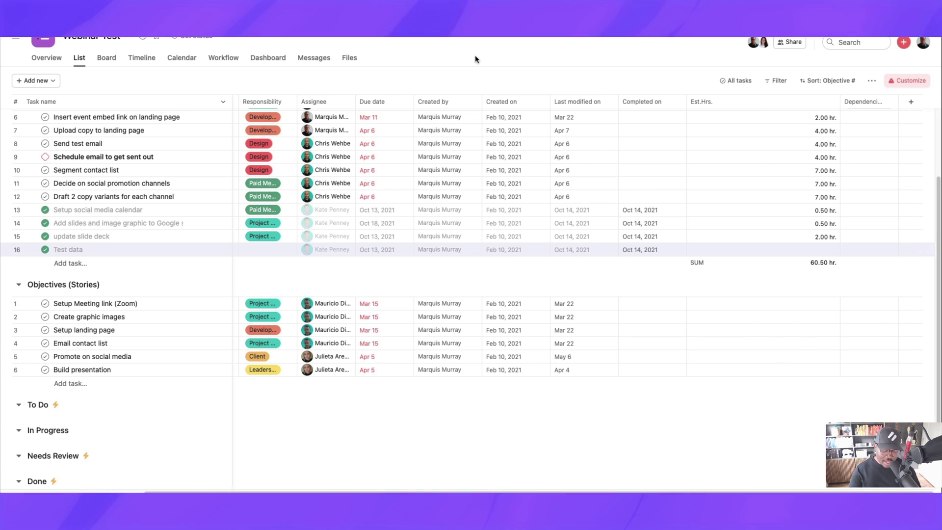